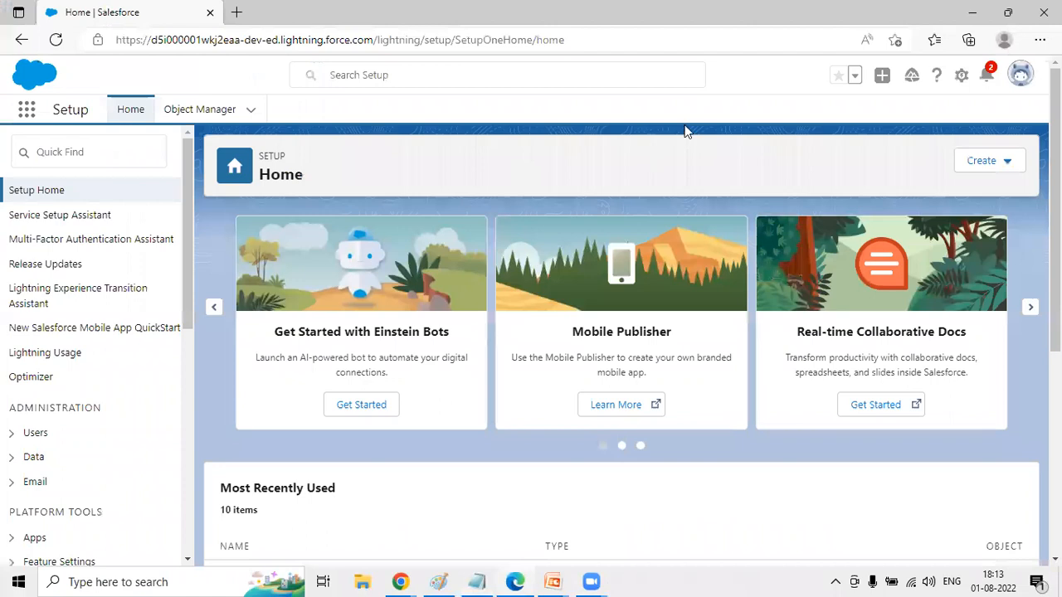
Find the Users page in Setup and highlight the username of the System Administrator user with the CEO role
click(99, 152)
text(users)
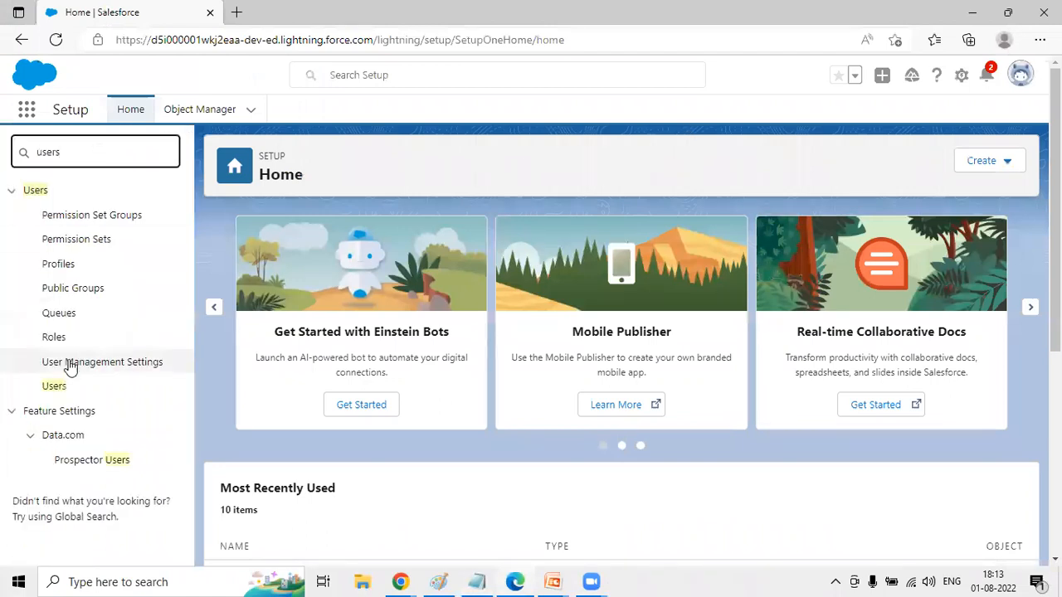
click(59, 395)
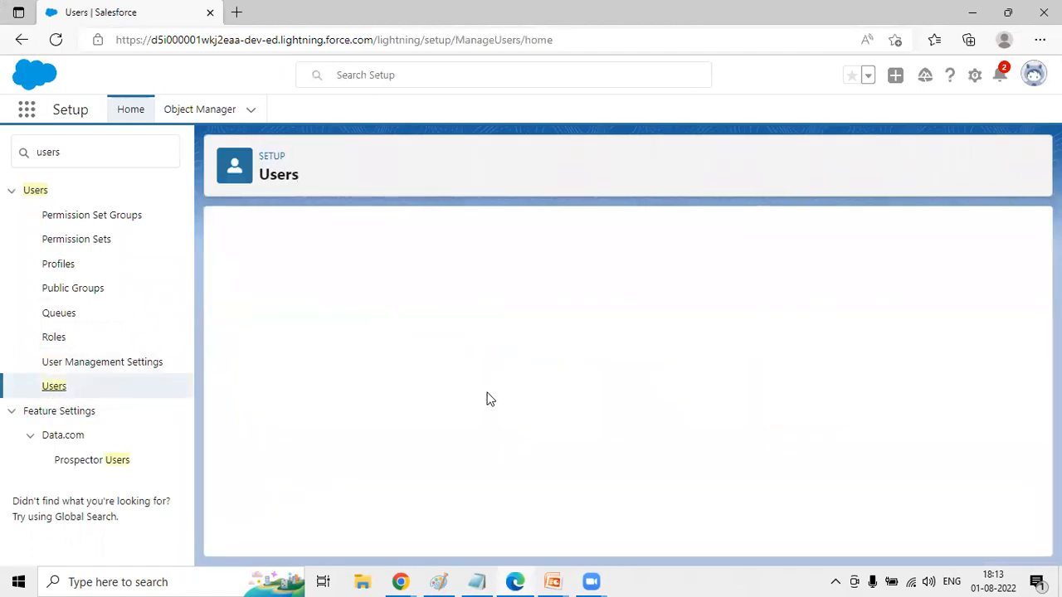
drag(511, 406, 400, 407)
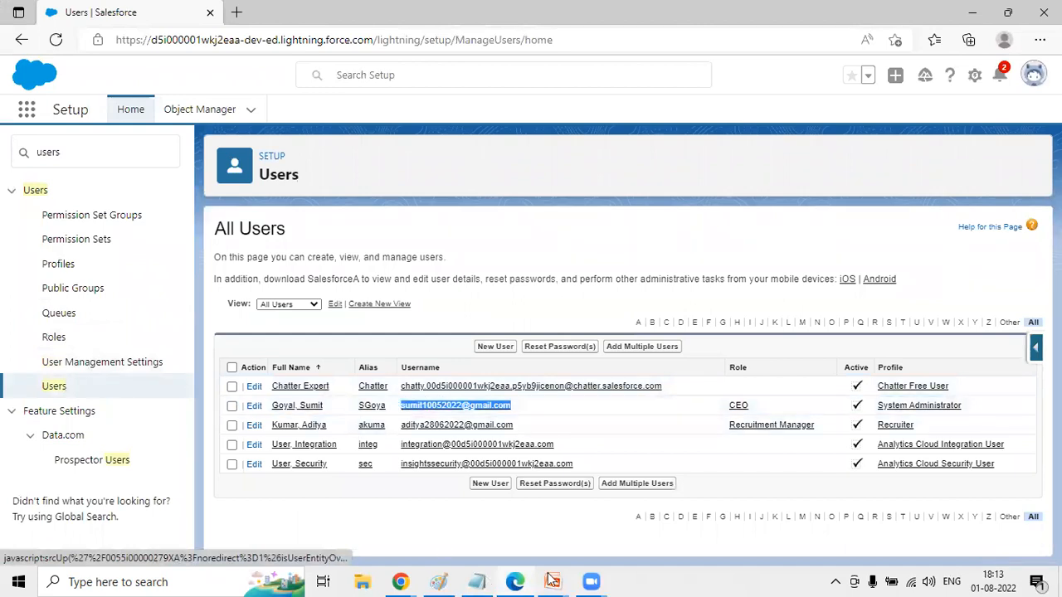
Switch to the PowerPoint slideshow to review the source and target org diagram, and return to the Salesforce browser window
mouse_move(550, 580)
click(624, 525)
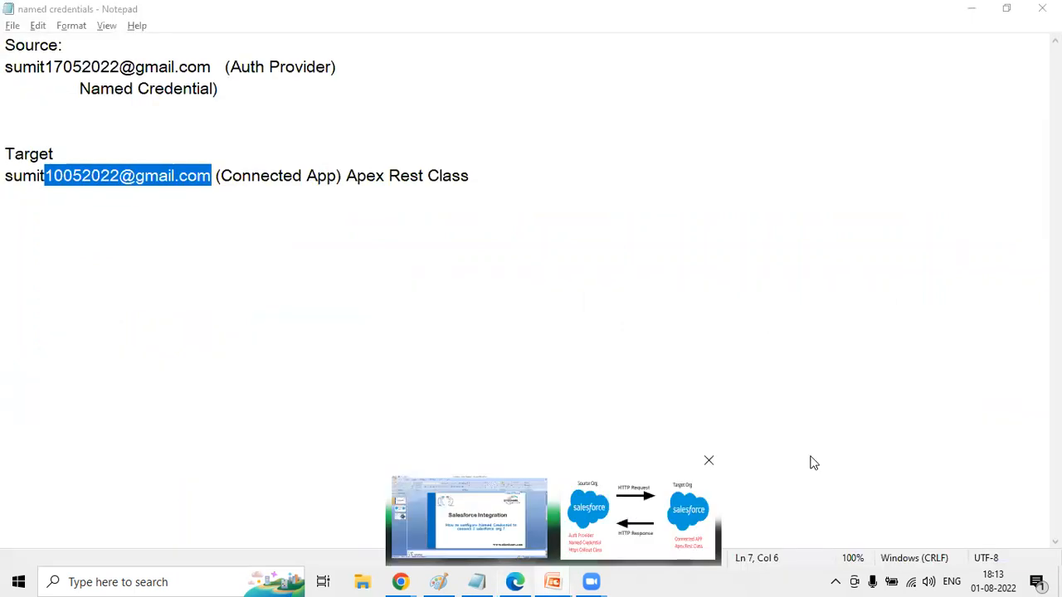
key(alt+Tab)
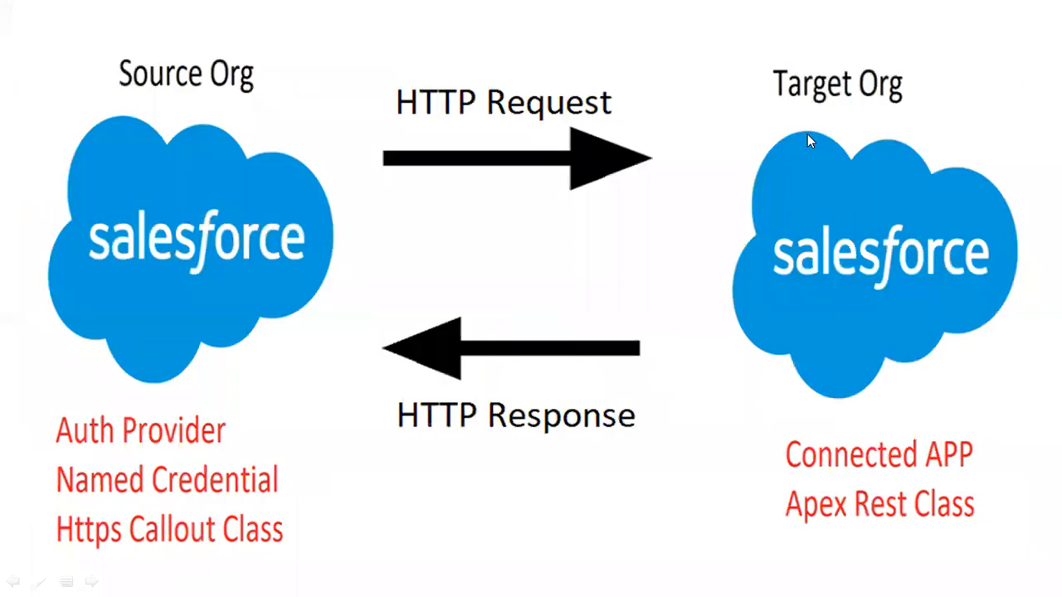
key(alt+Tab)
key(alt+Tab)
Search Setup for "app man" and open App Manager
click(108, 149)
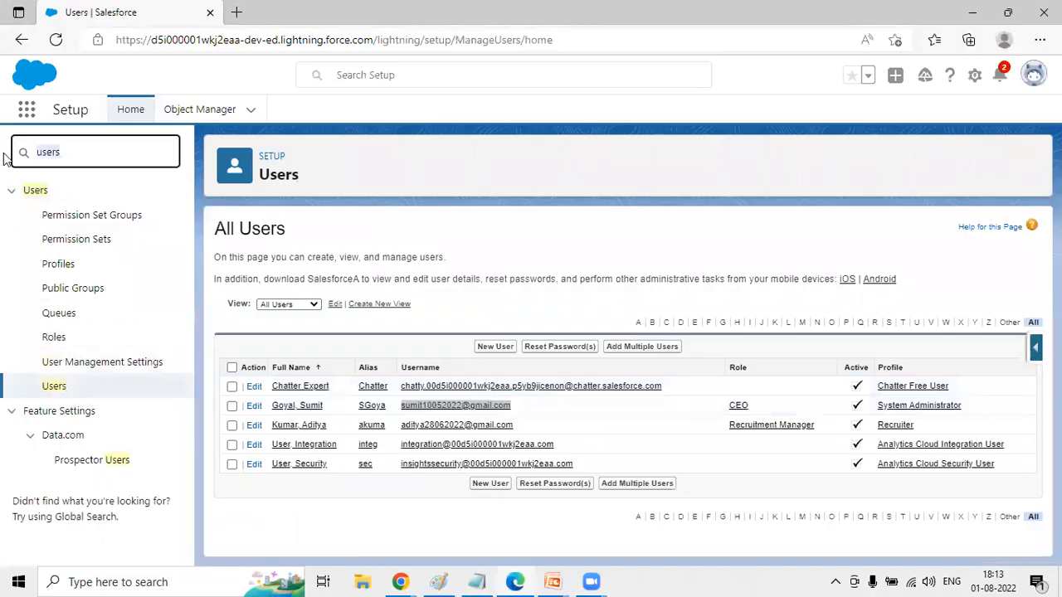
text(app man)
click(83, 215)
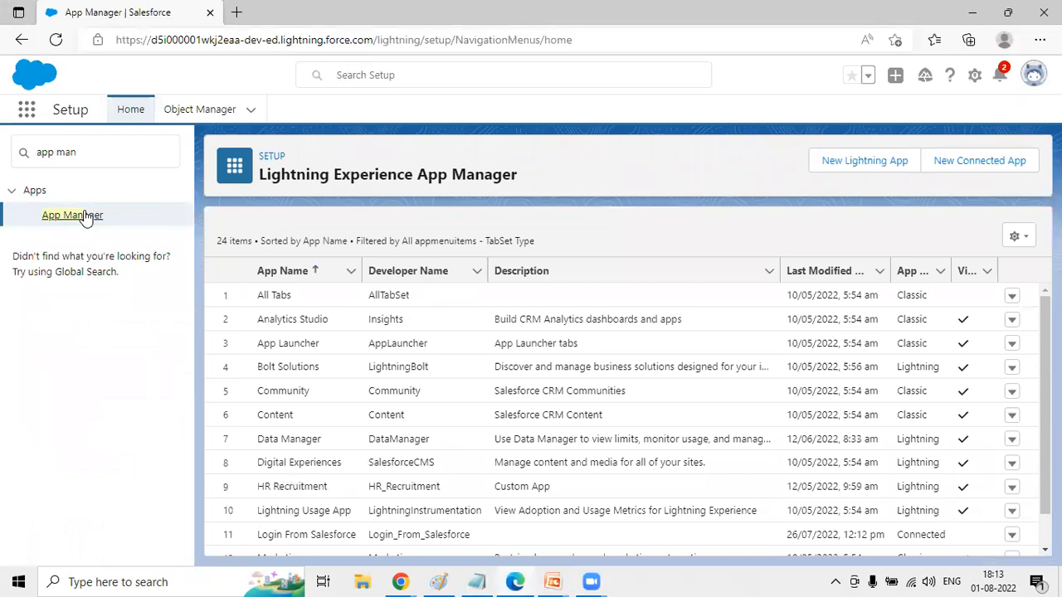
Locate the Login From Salesforce connected app in the app list and view its details
scroll(495, 398, down, 1)
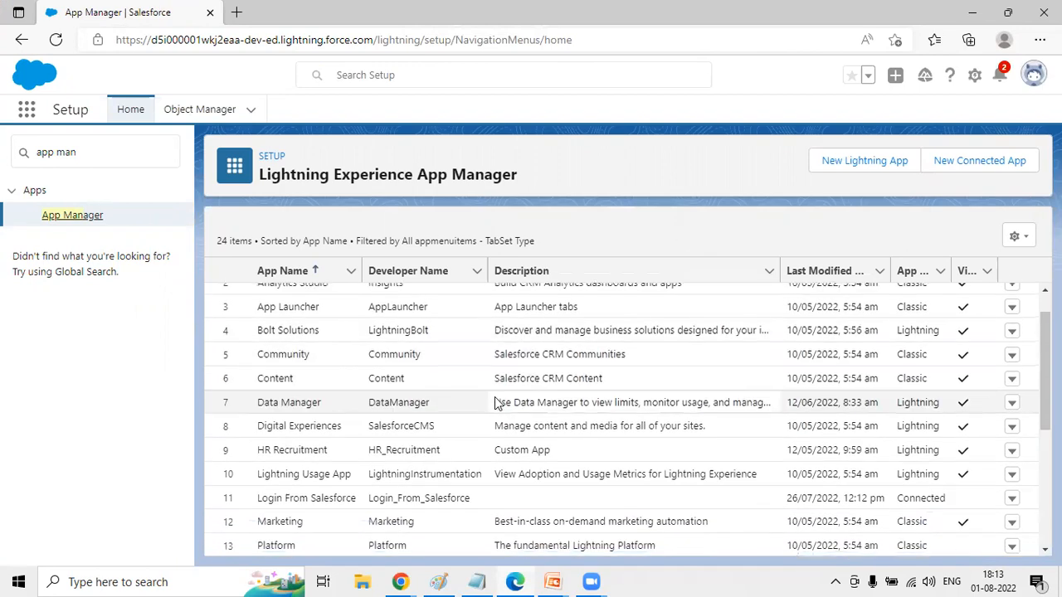
scroll(494, 401, up, 1)
scroll(495, 401, down, 5)
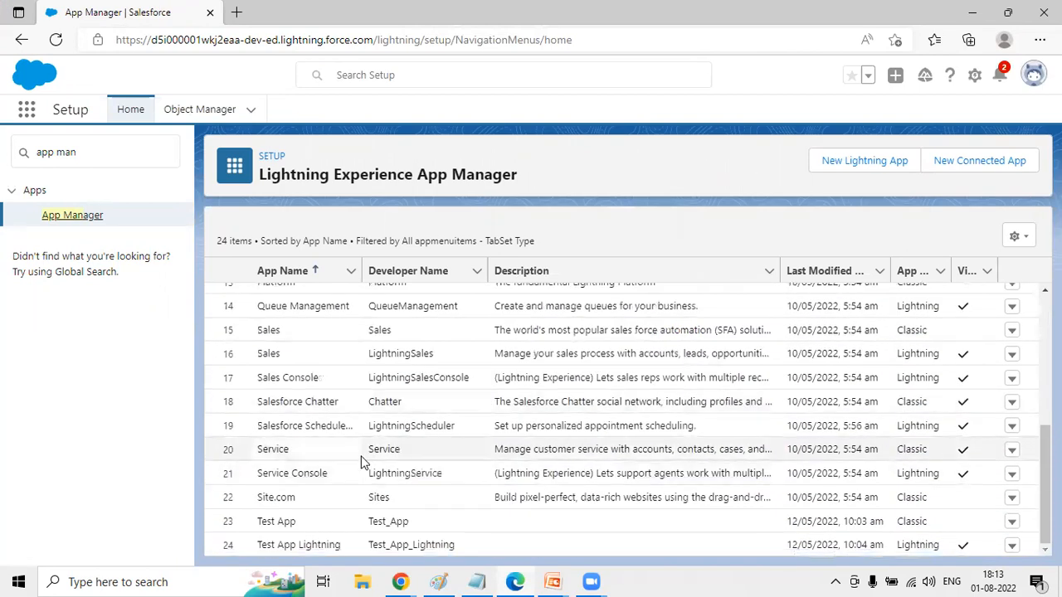
scroll(362, 463, up, 3)
scroll(362, 462, up, 3)
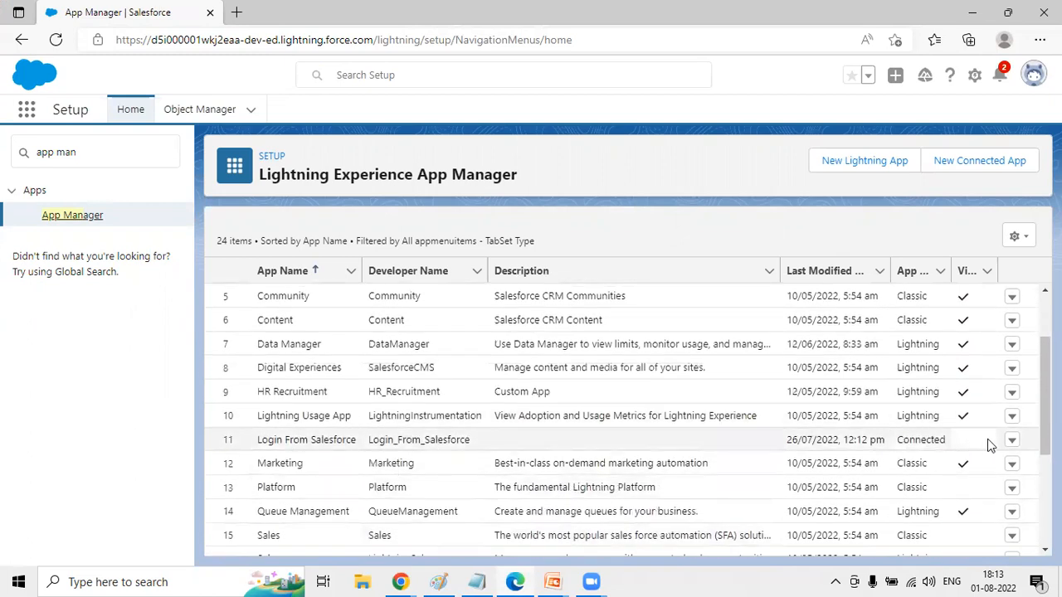
click(1012, 442)
click(962, 471)
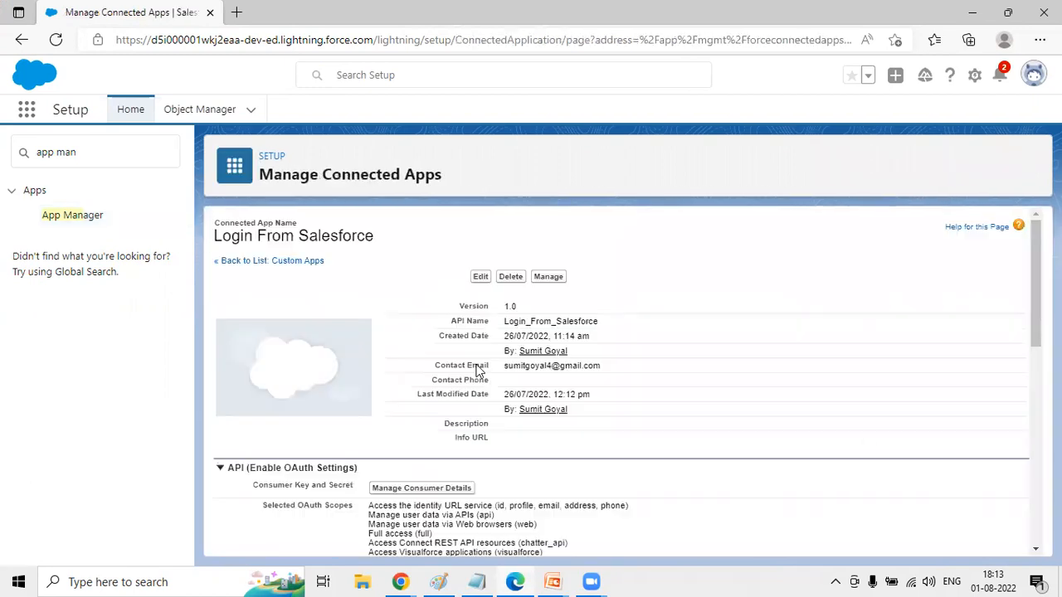
Look over the Login From Salesforce details, open the app for editing and examine its name and contact email fields
scroll(483, 309, down, 1)
scroll(483, 309, up, 2)
scroll(490, 367, down, 3)
scroll(492, 367, up, 3)
click(480, 279)
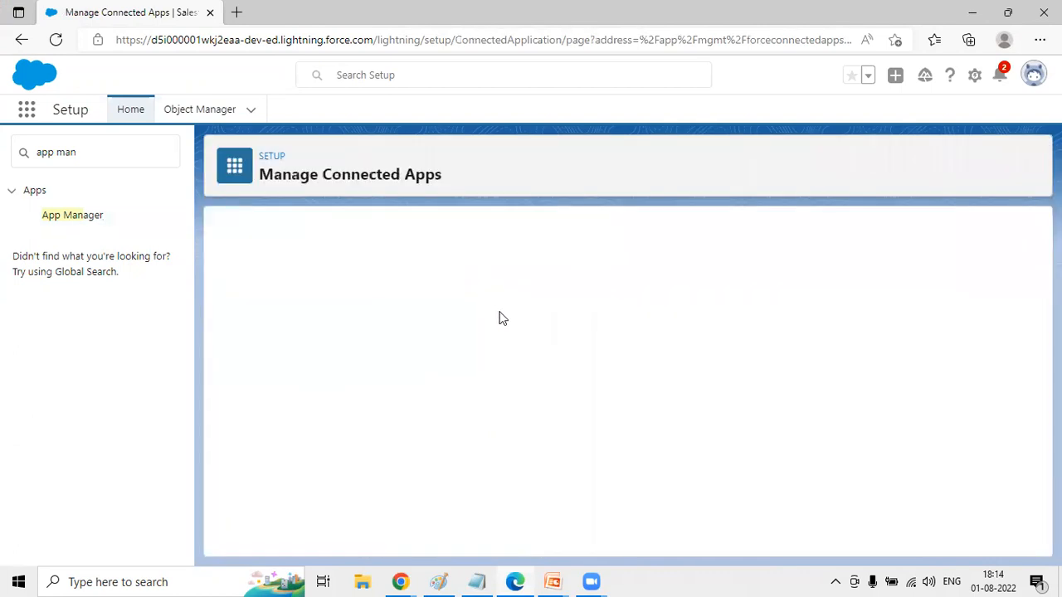
mouse_move(371, 320)
mouse_down()
mouse_move(499, 321)
mouse_move(438, 341)
mouse_move(372, 341)
mouse_up()
click(499, 321)
drag(486, 361, 377, 361)
scroll(514, 411, down, 1)
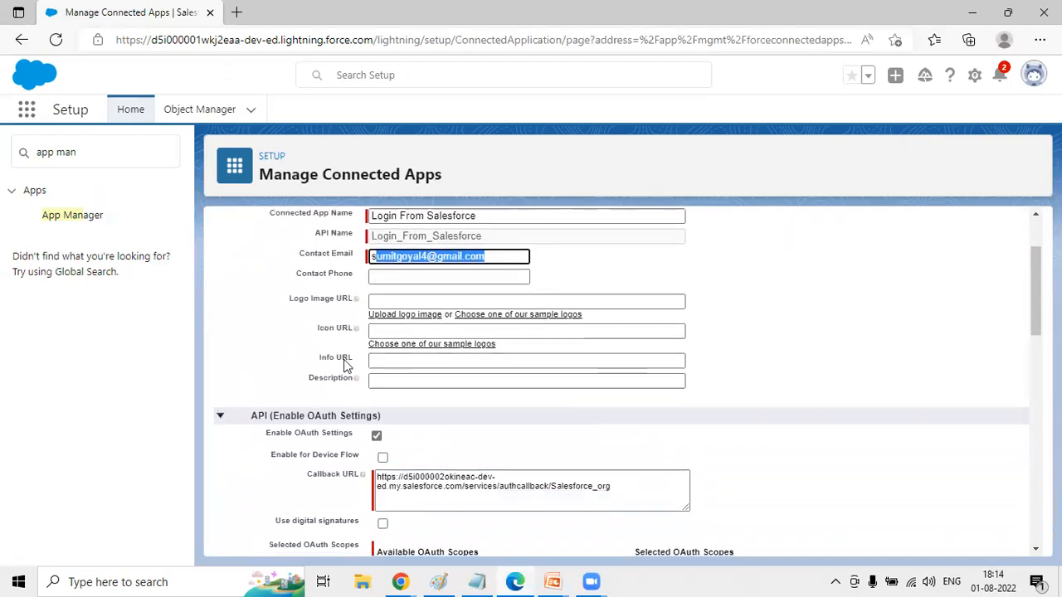
scroll(332, 353, down, 2)
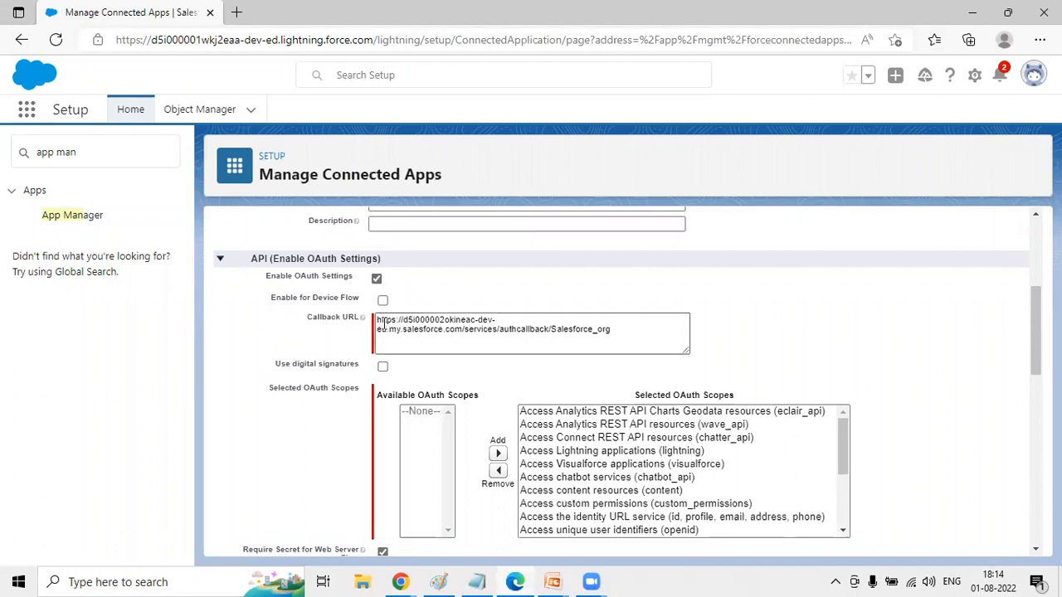
drag(636, 332, 376, 341)
click(430, 347)
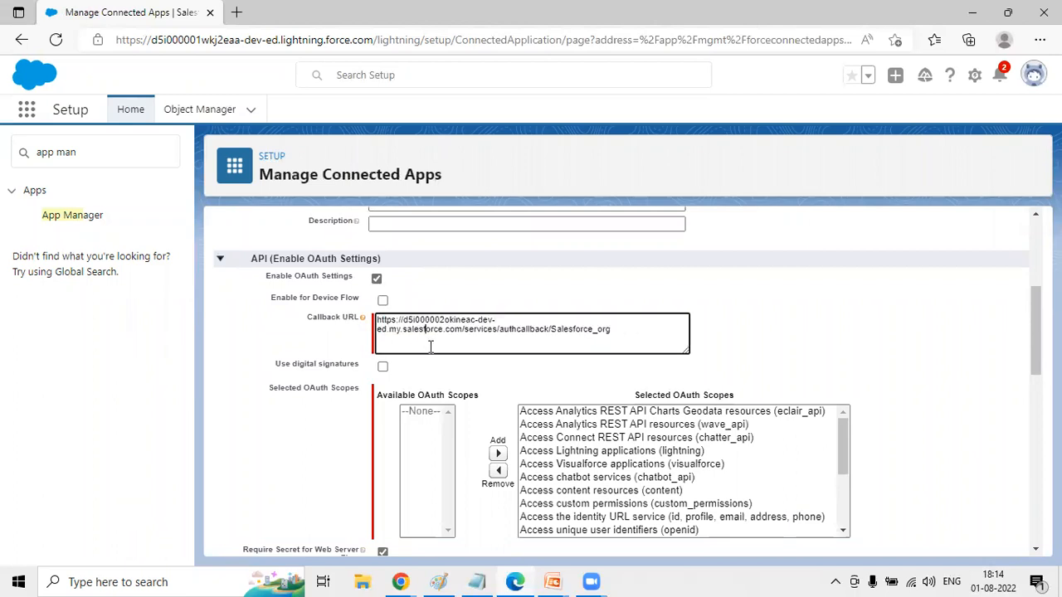
drag(620, 326, 346, 325)
click(482, 347)
drag(620, 332, 357, 325)
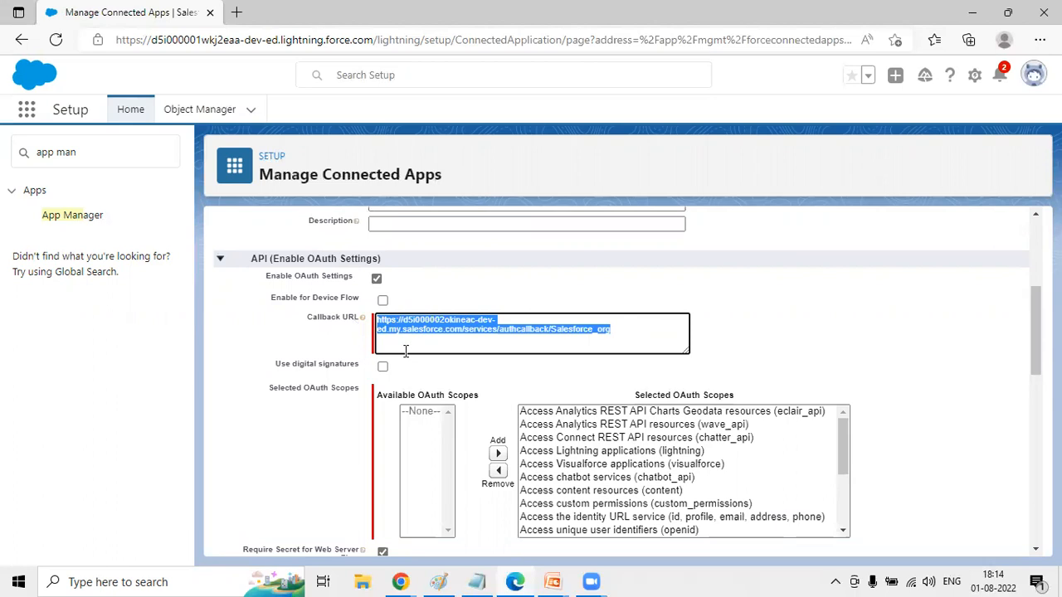
text(http)
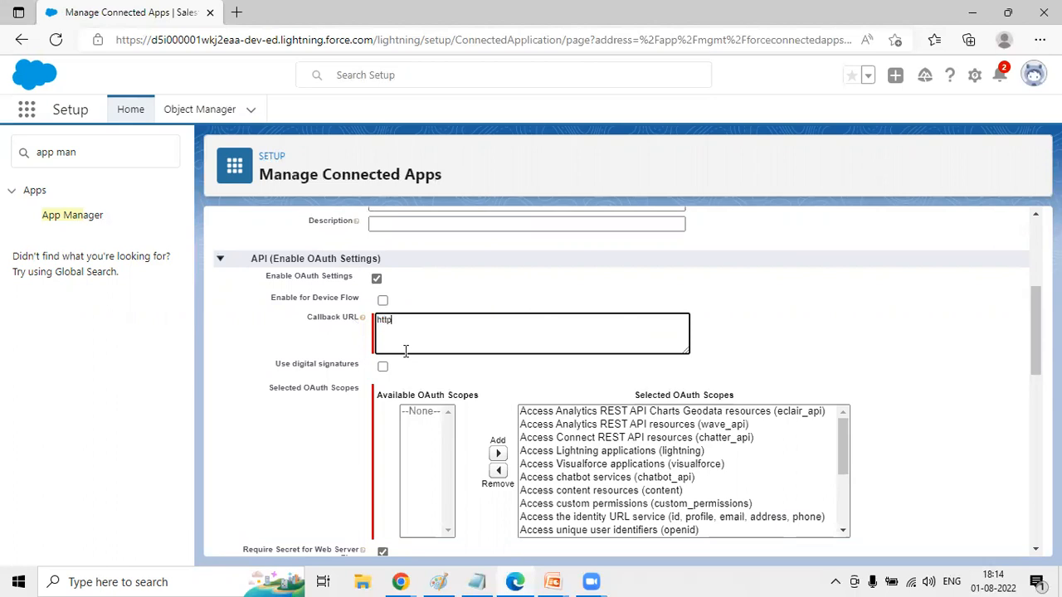
text(s://localhost.com)
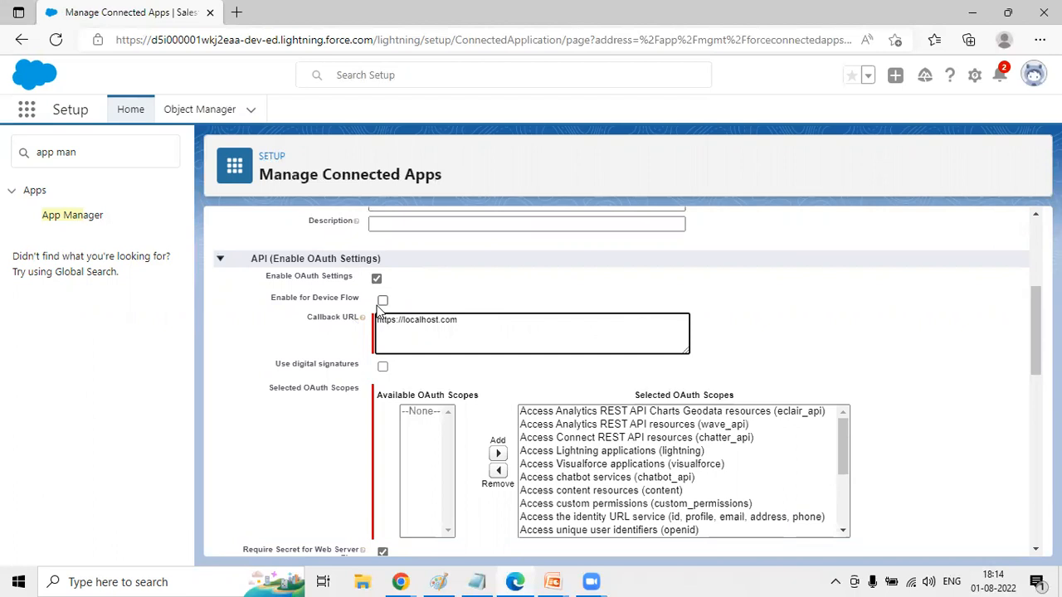
Examine the selected OAuth scopes and the remaining connected app settings, and cancel the edit without saving
scroll(553, 392, down, 1)
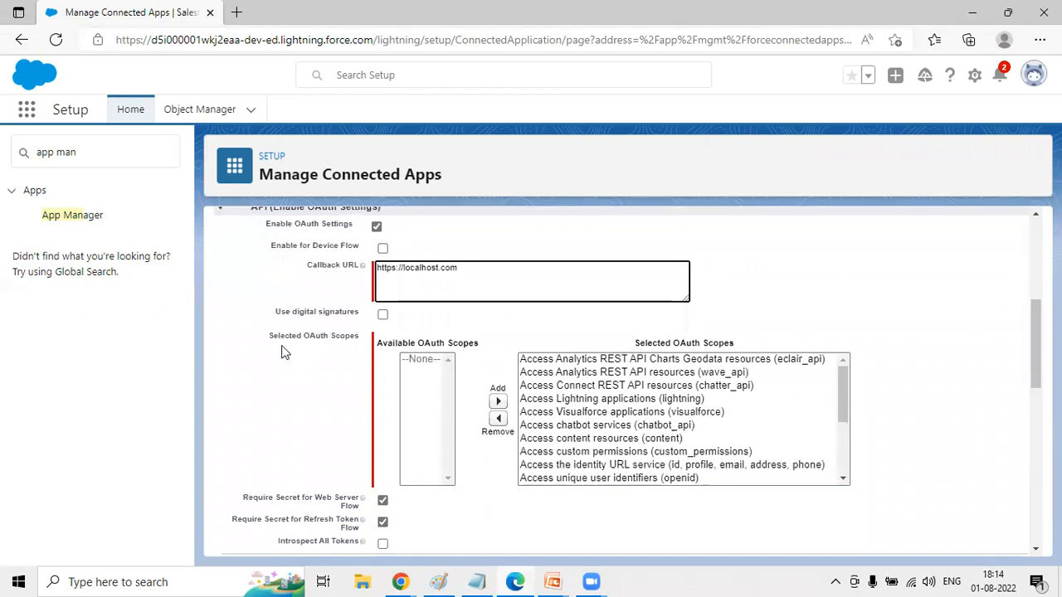
drag(272, 340, 399, 350)
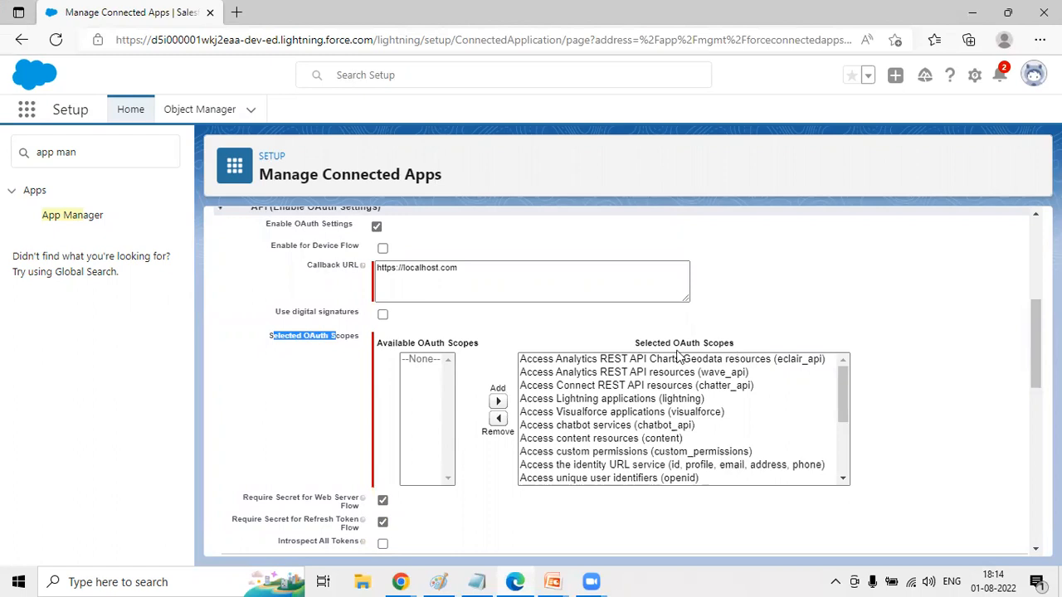
scroll(665, 414, down, 3)
scroll(918, 397, down, 4)
scroll(917, 397, up, 4)
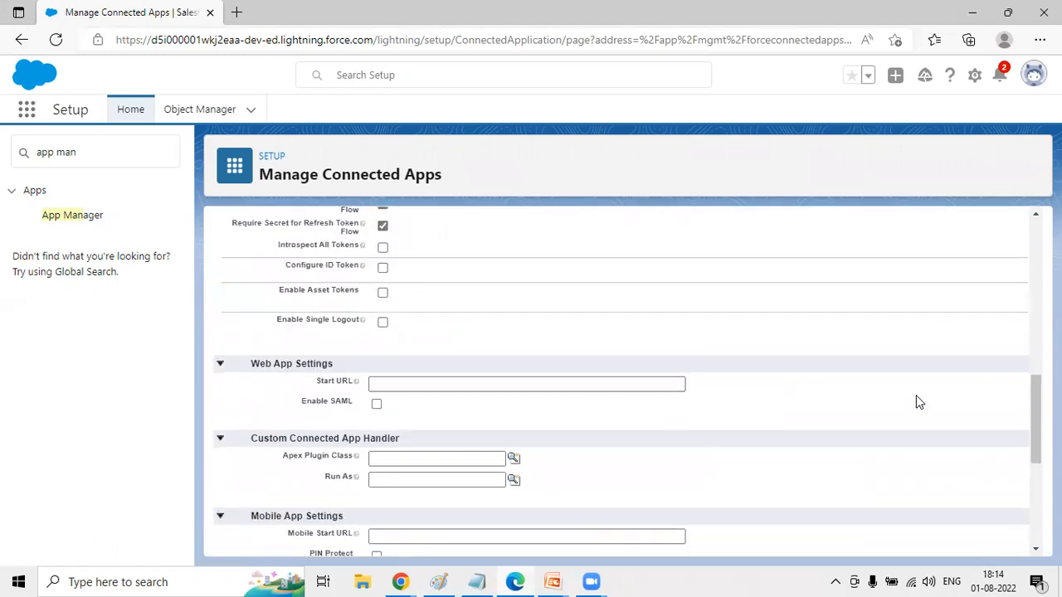
scroll(965, 375, down, 4)
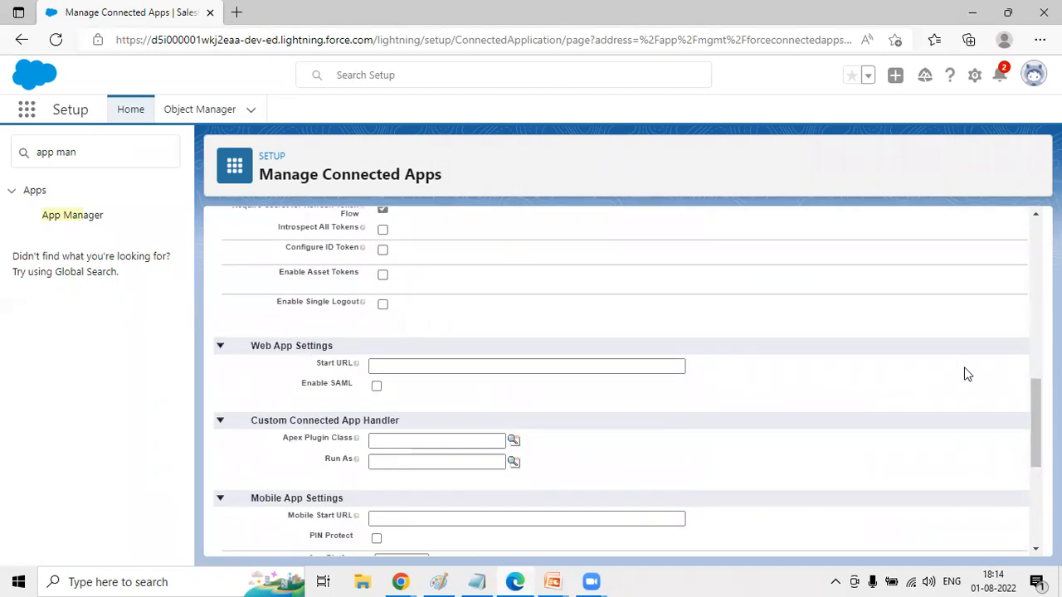
scroll(964, 374, up, 2)
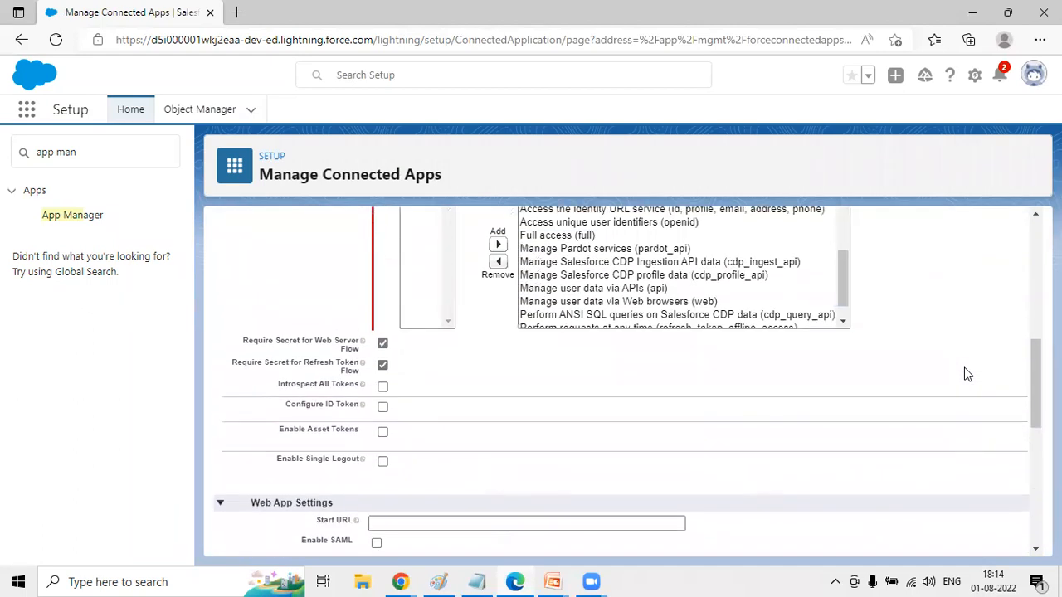
scroll(964, 374, down, 3)
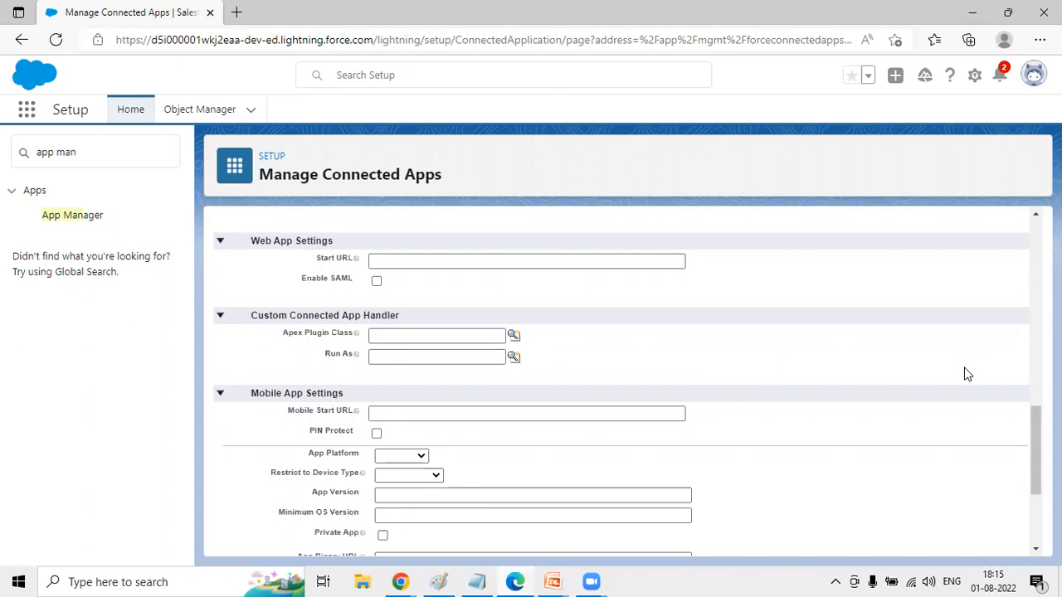
scroll(889, 380, down, 3)
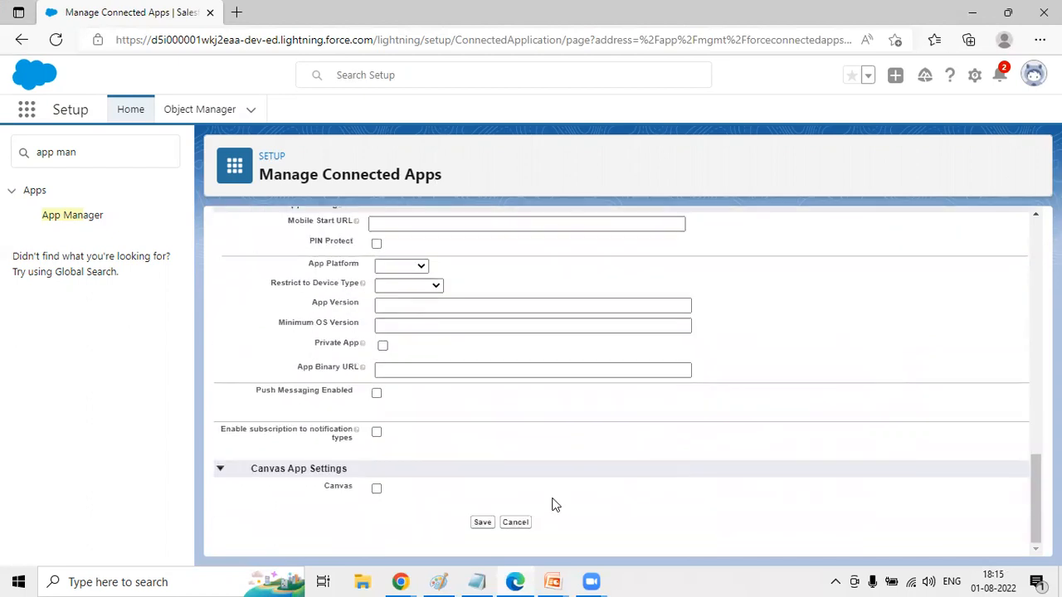
click(511, 523)
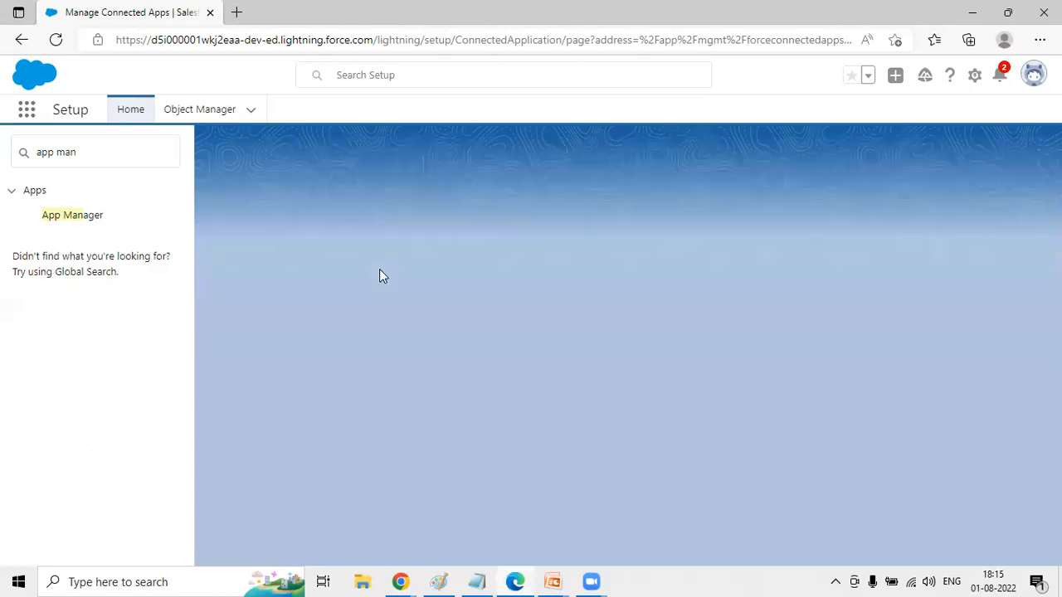
Review the app's OAuth settings and open the management page for its consumer key and secret
scroll(498, 387, down, 3)
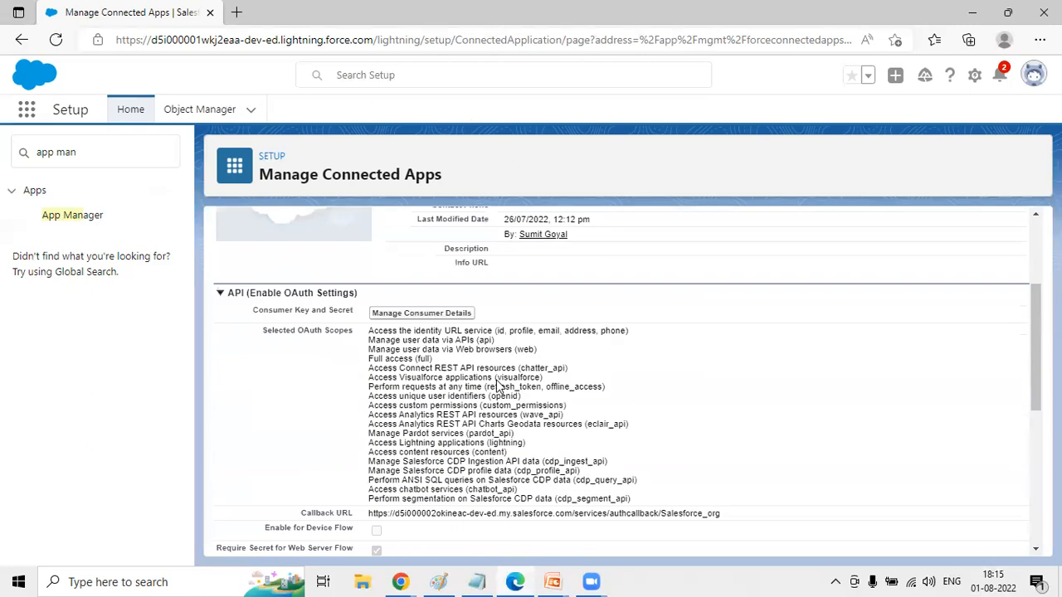
scroll(498, 386, down, 3)
scroll(498, 386, up, 4)
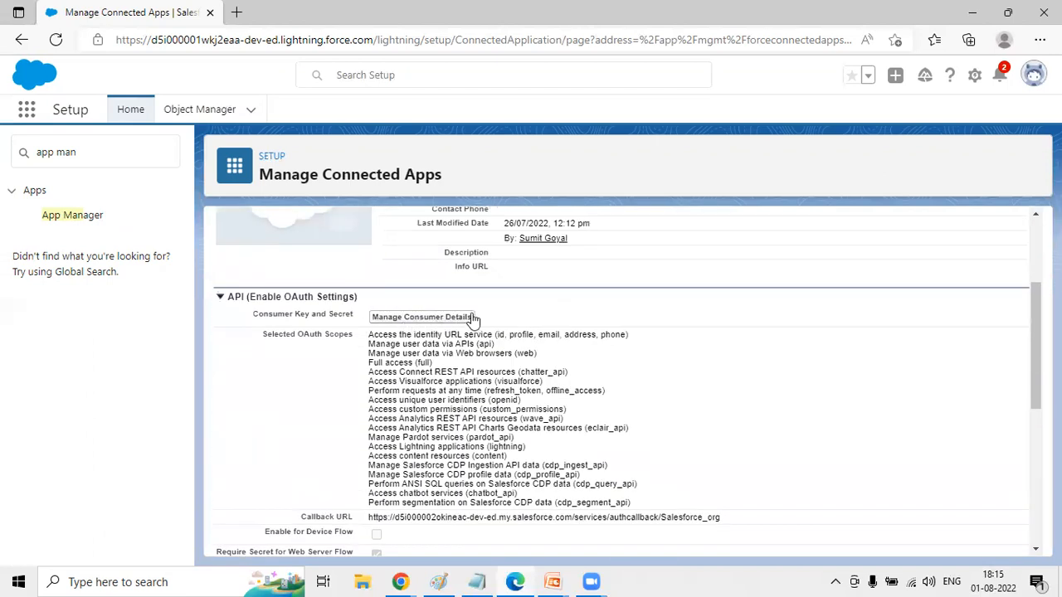
click(405, 317)
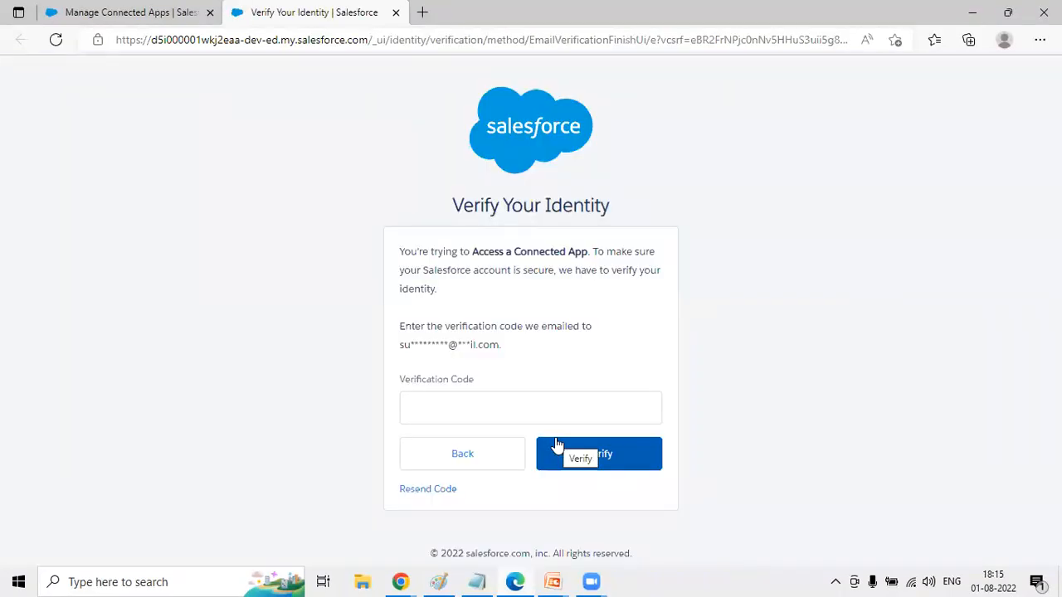
Verify identity with the emailed verification code and highlight the consumer key and consumer secret
click(464, 400)
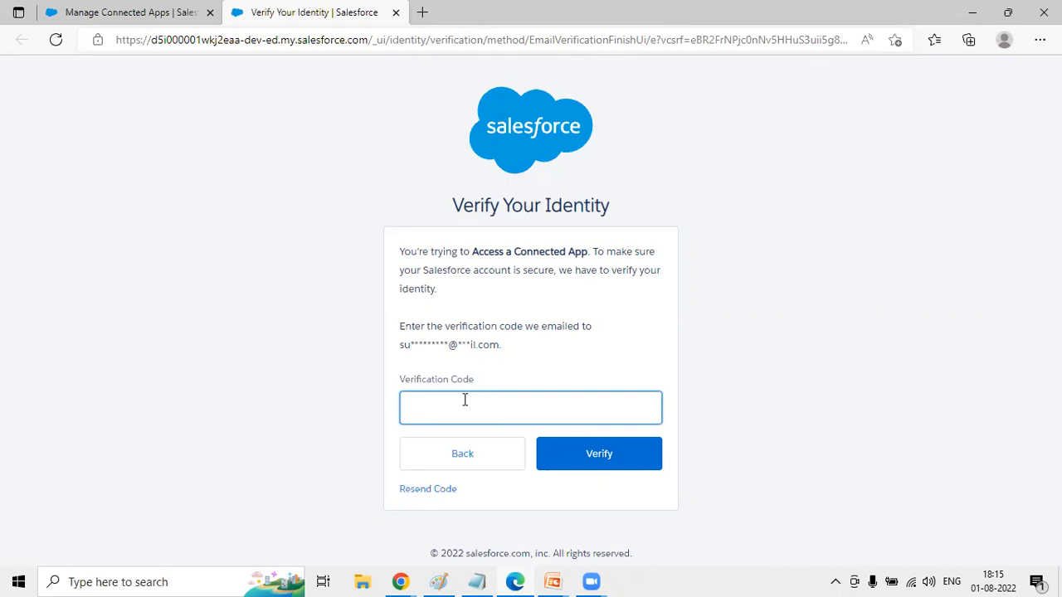
click(575, 458)
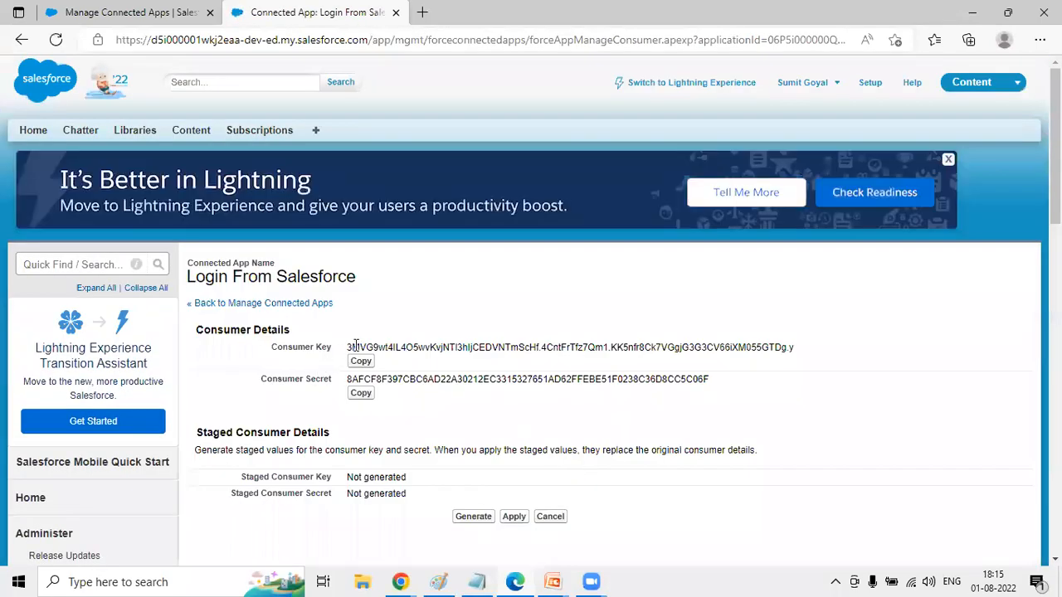
drag(348, 347, 797, 348)
drag(347, 379, 713, 383)
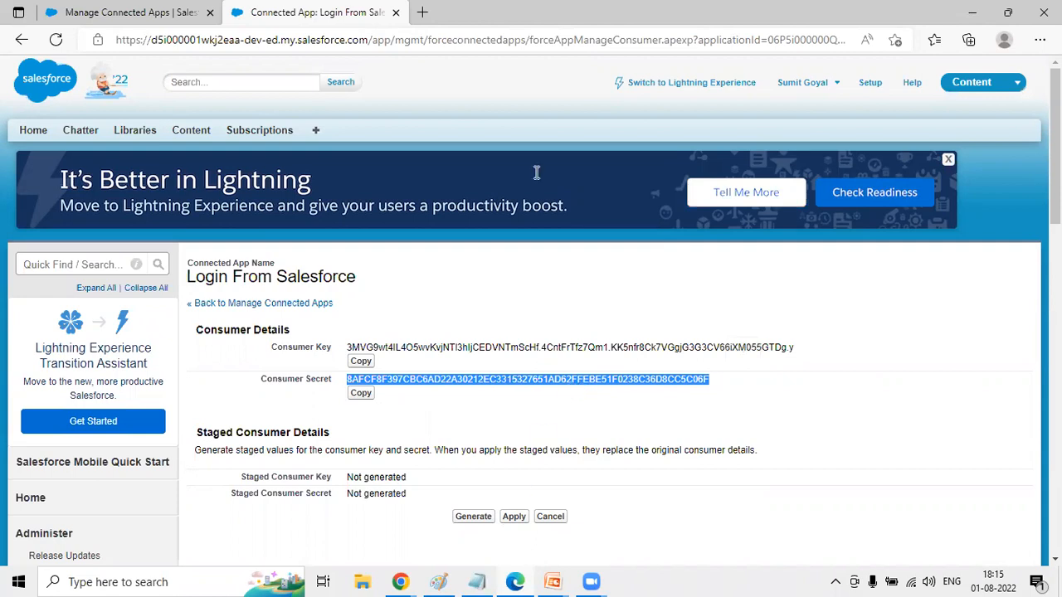
Switch to the named credentials file in Notepad and add the heading "Connected App" below the target org notes
key(alt+Tab)
text(ected APp)
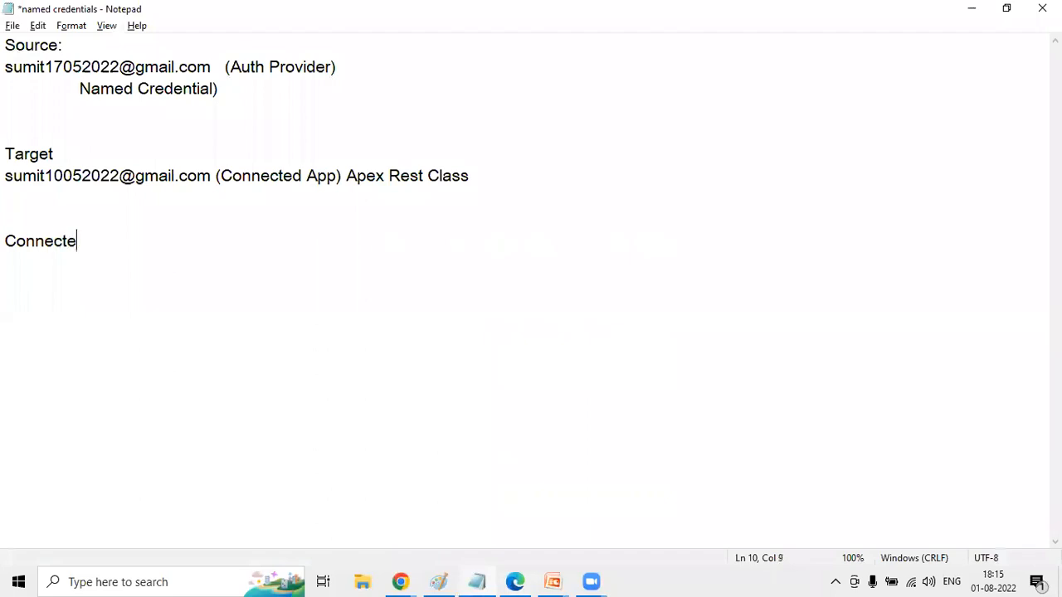
key(BackSpace)
key(BackSpace)
text(pp)
key(Return)
key(Return)
Add the labels "Consumer Key" and "Consumer Secret" on separate lines under the Connected App heading
text(Consumer )
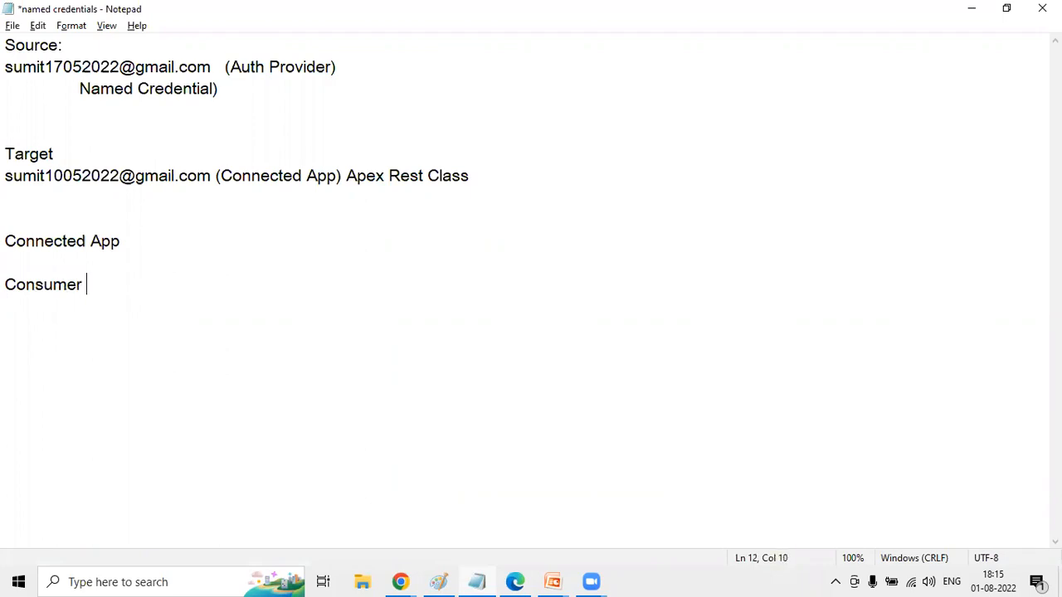
text(Key)
key(Return)
text(Consumer S)
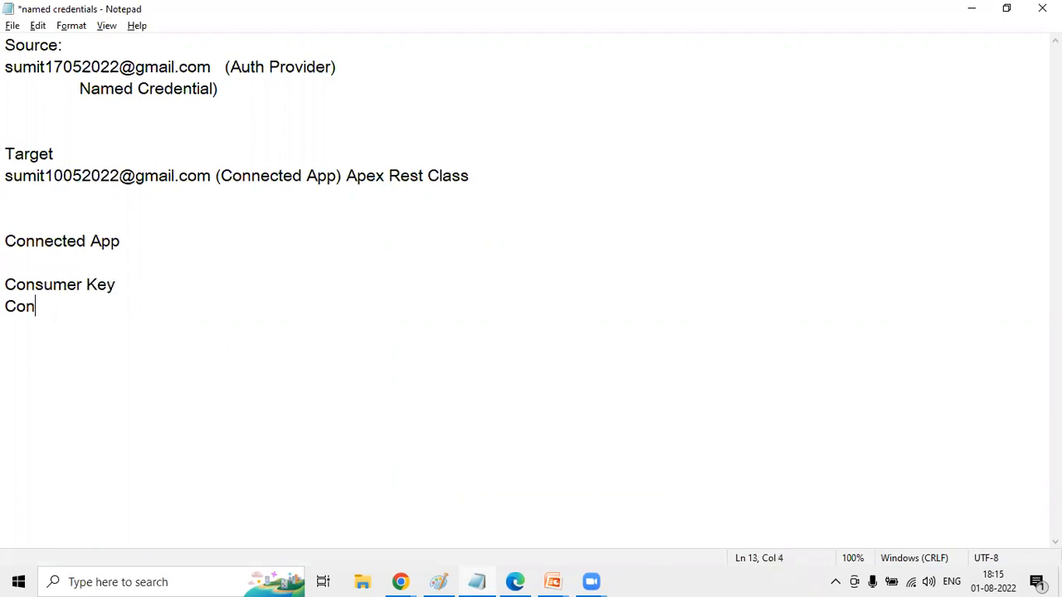
text(ecret)
Add a colon after the Consumer Key label and paste the connected app's consumer key beside it
click(151, 275)
text(:)
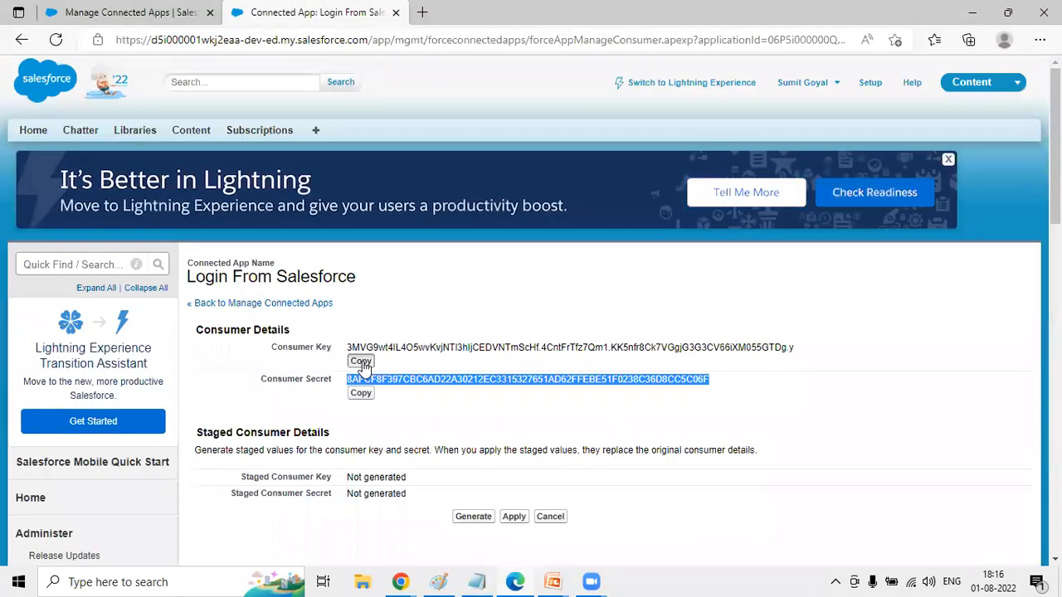
click(361, 361)
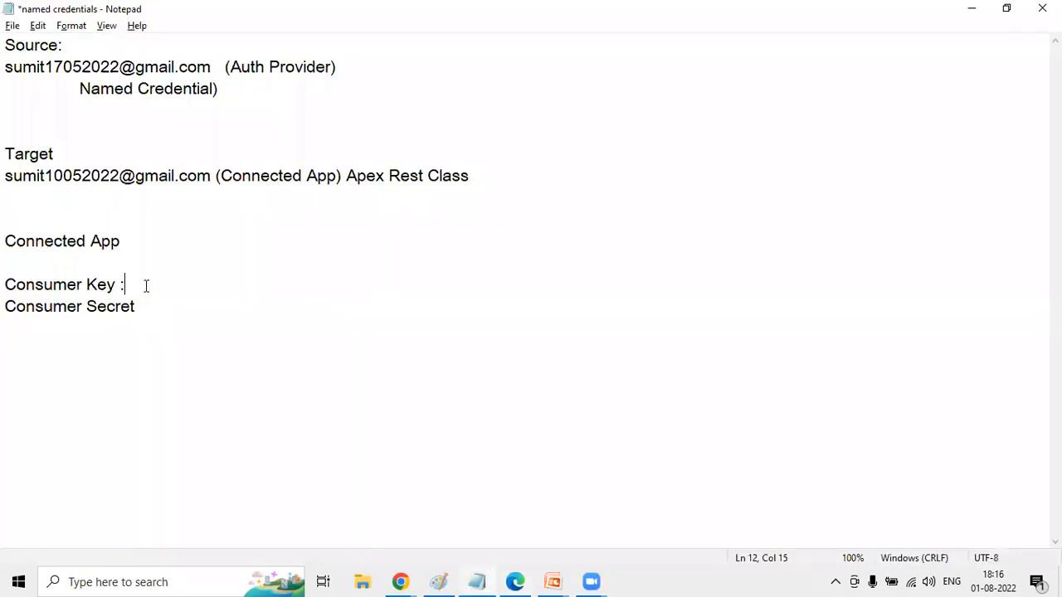
key(ctrl+v)
Copy the consumer secret from the connected app page, paste it after "Consumer Secret:" in the notes, and space both values from their labels
key(alt+Tab)
click(361, 393)
key(alt+Tab)
click(163, 309)
text(:)
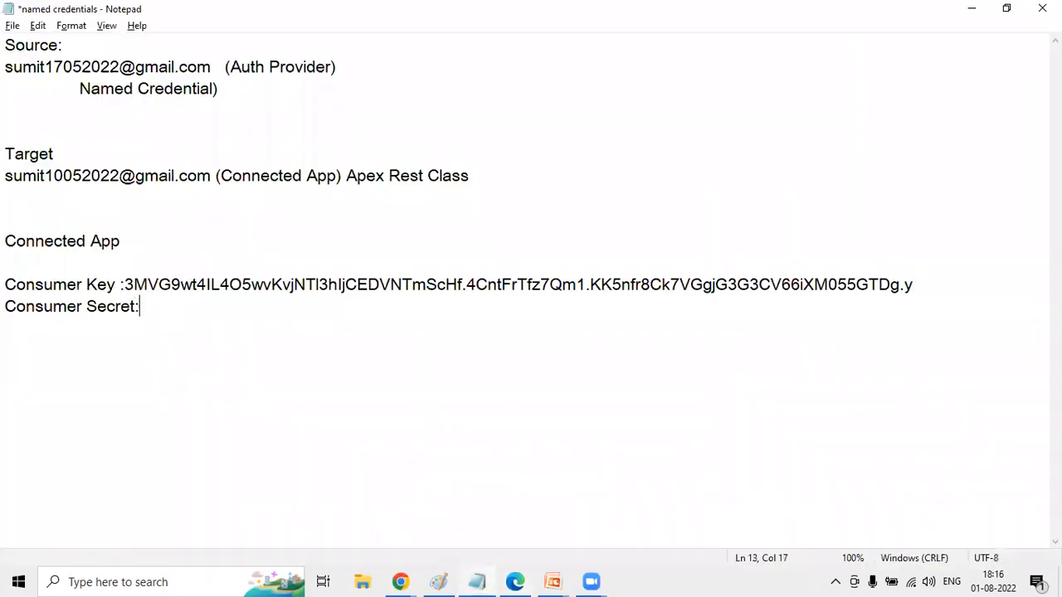
key(ctrl+v)
click(124, 284)
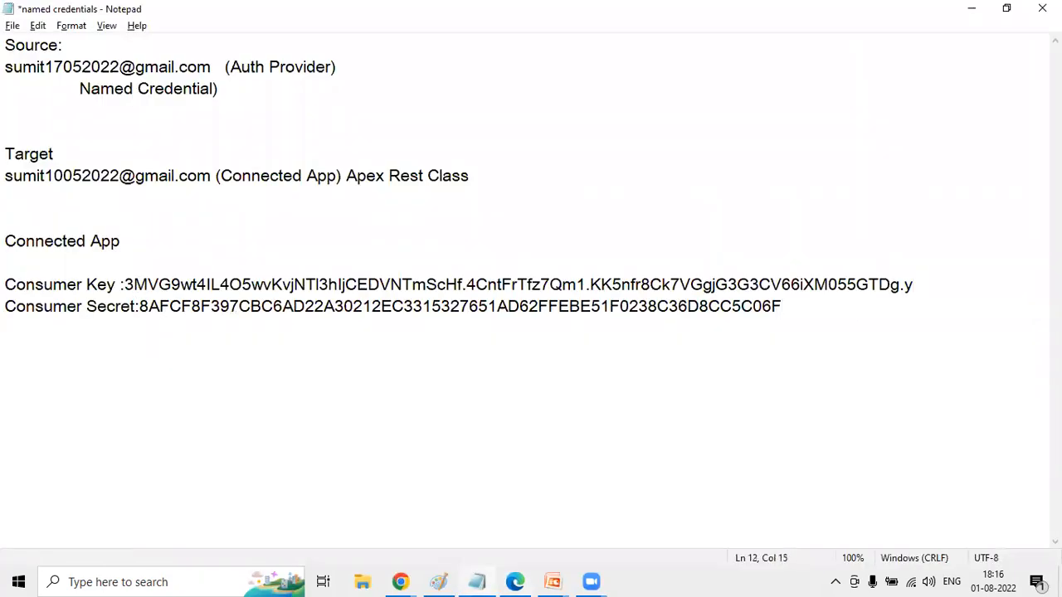
click(139, 307)
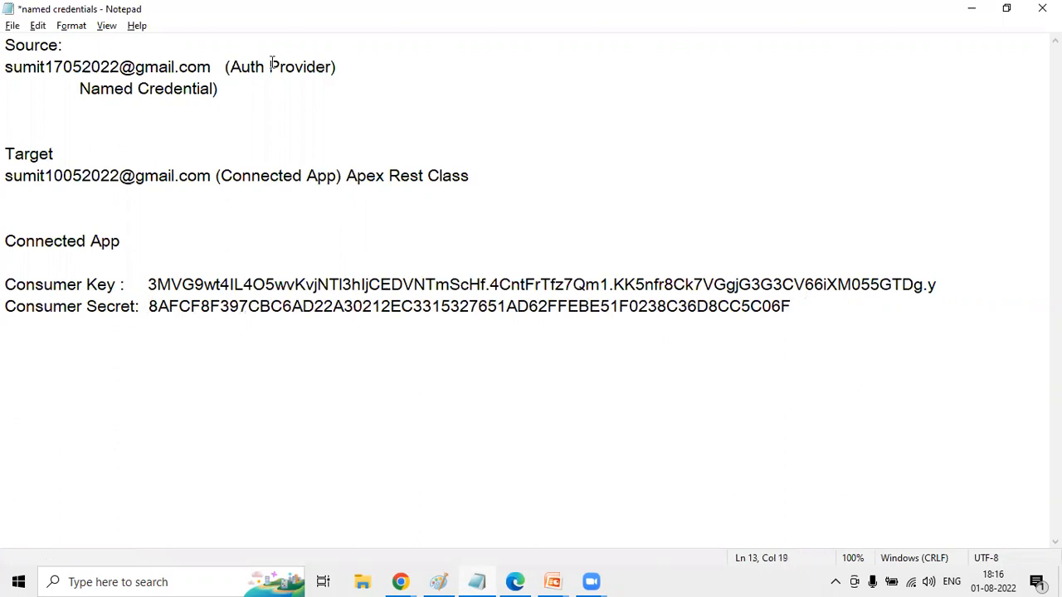
Highlight the Auth Provider entry and the Source heading in the notes
drag(230, 67, 333, 67)
drag(75, 45, 27, 45)
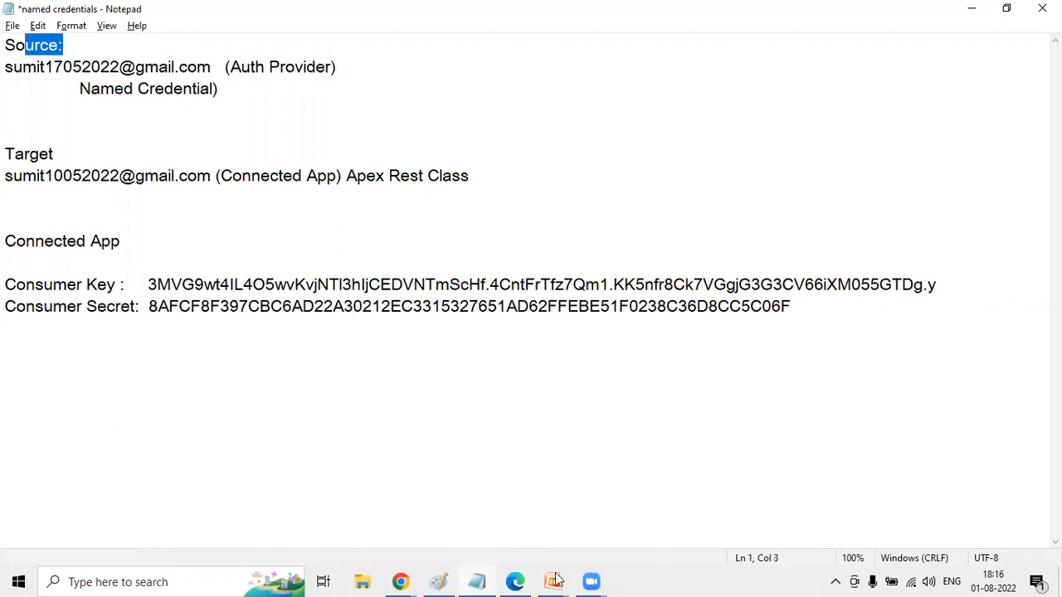
click(800, 463)
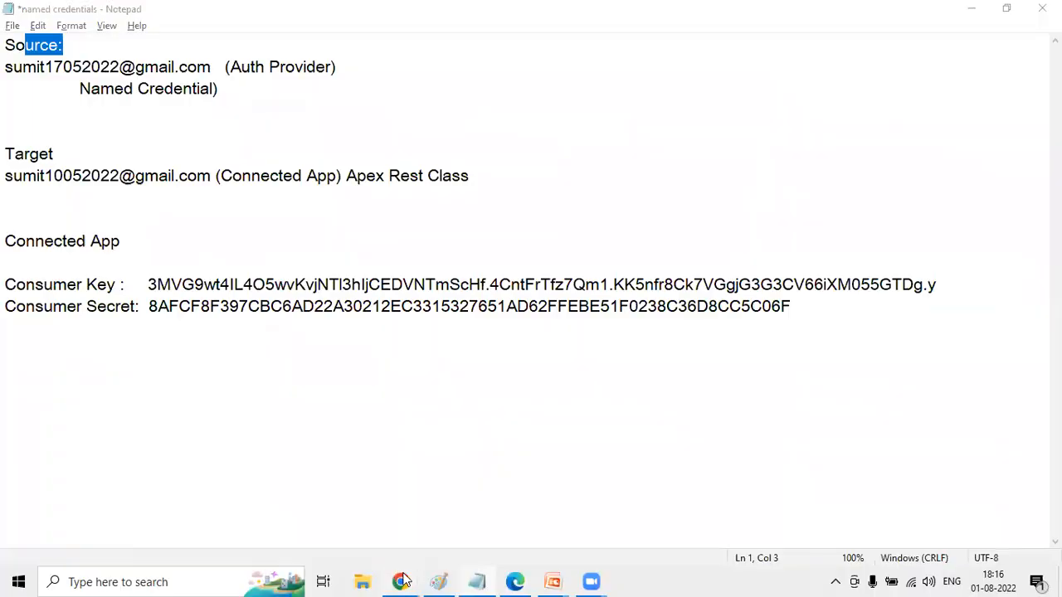
Switch to the source org in Chrome, find Auth. Providers in Setup, and view the Salesforce org provider's edit form without saving
click(412, 581)
click(470, 521)
double_click(126, 171)
text(auth)
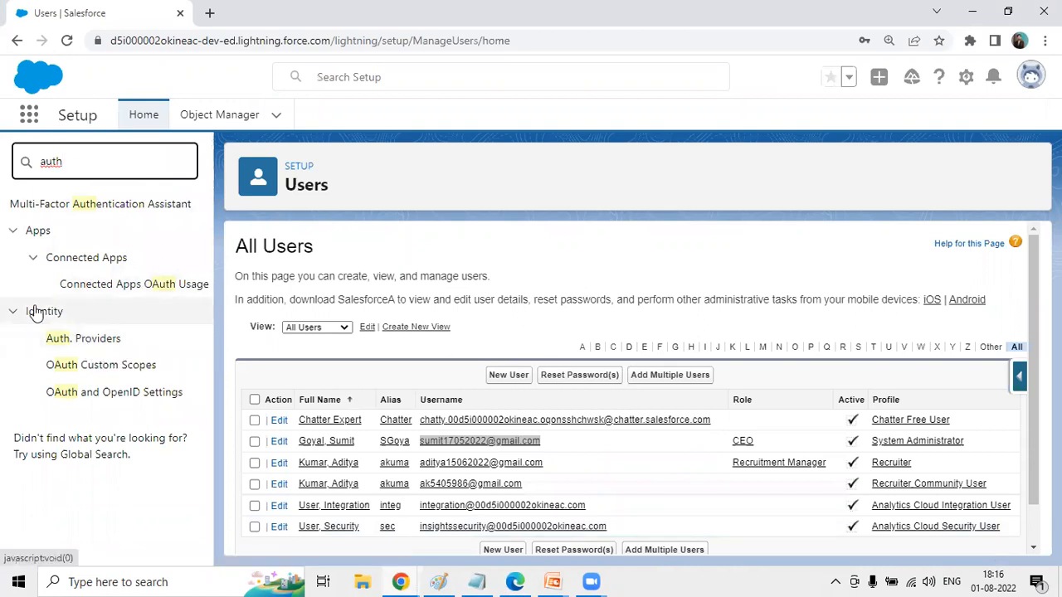
click(94, 345)
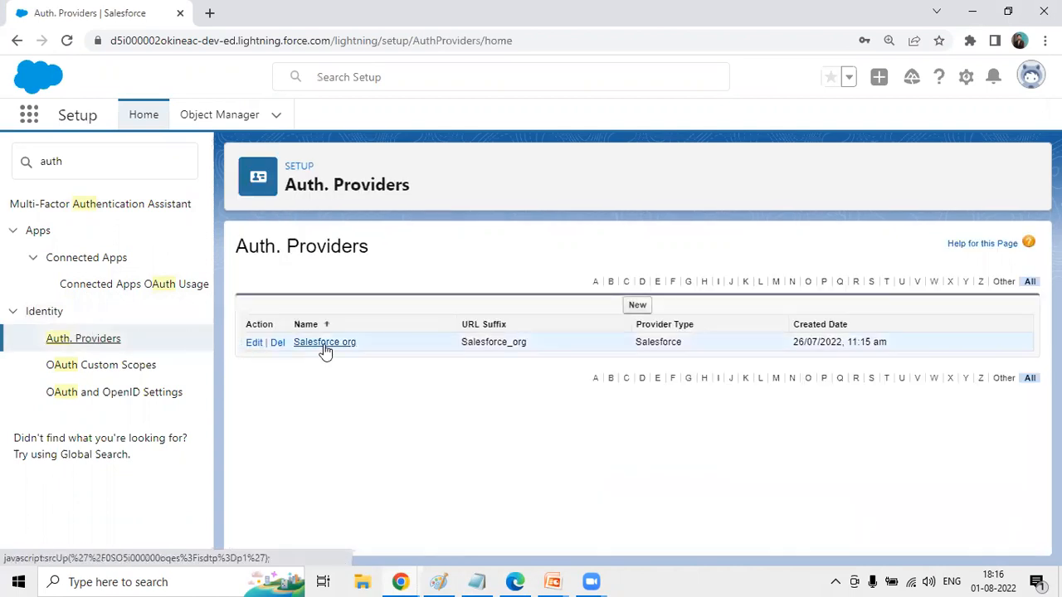
click(254, 344)
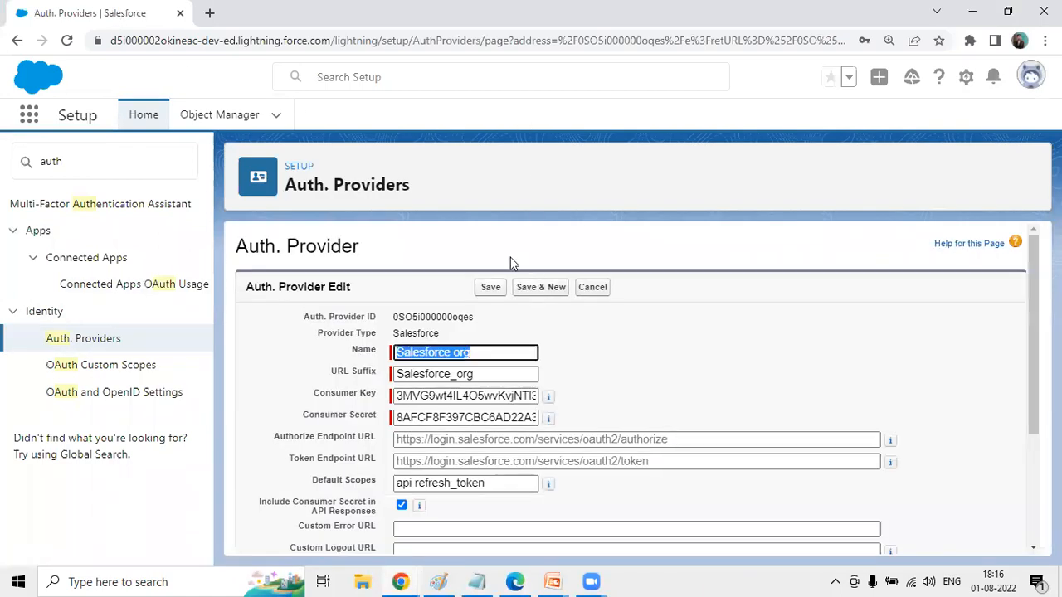
click(591, 291)
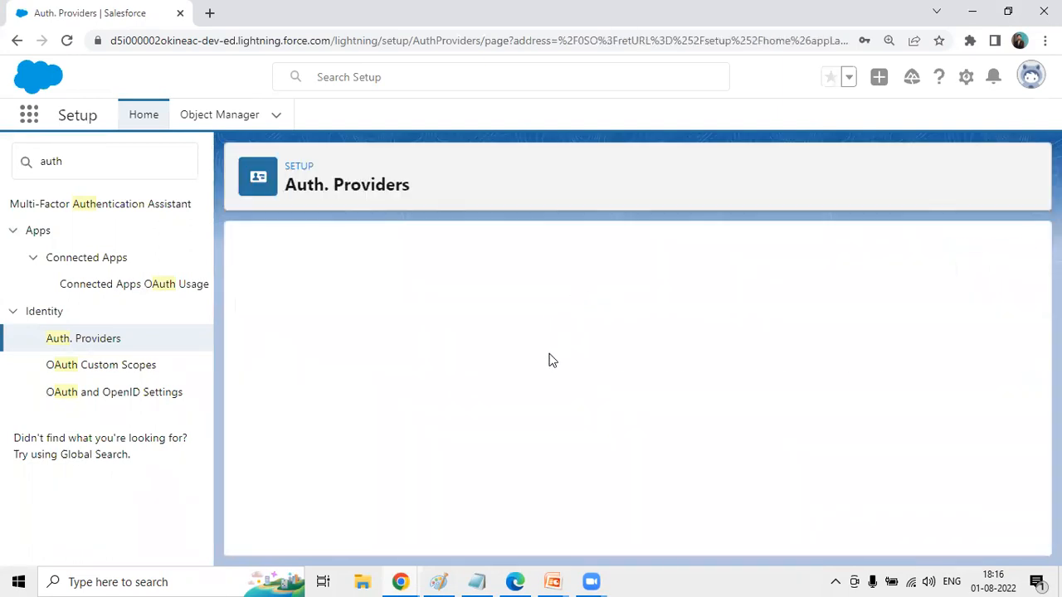
Start a new auth provider of type Salesforce and name it "Salesforce org"
click(638, 307)
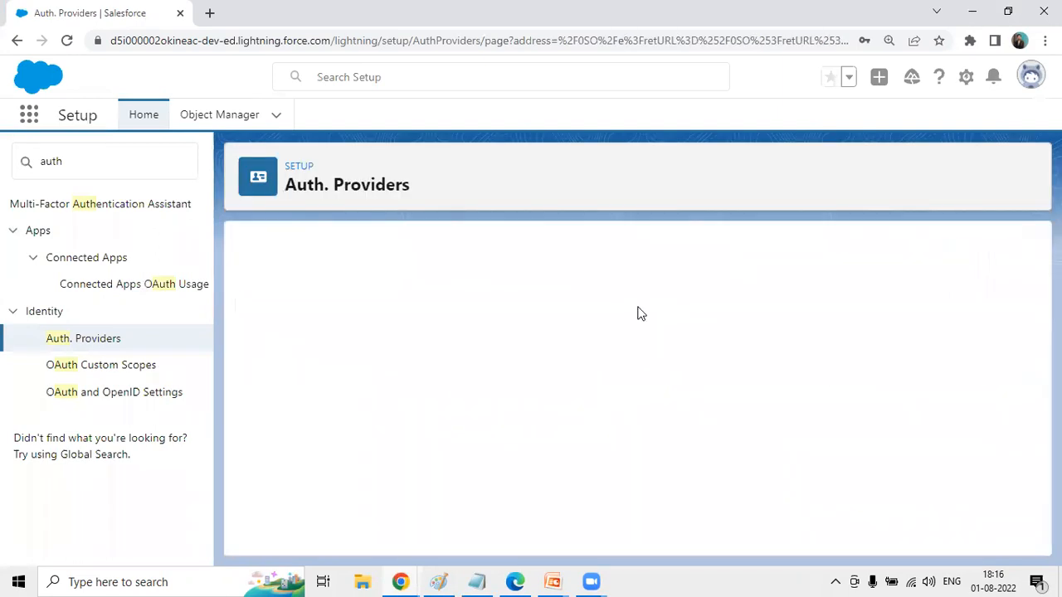
click(465, 322)
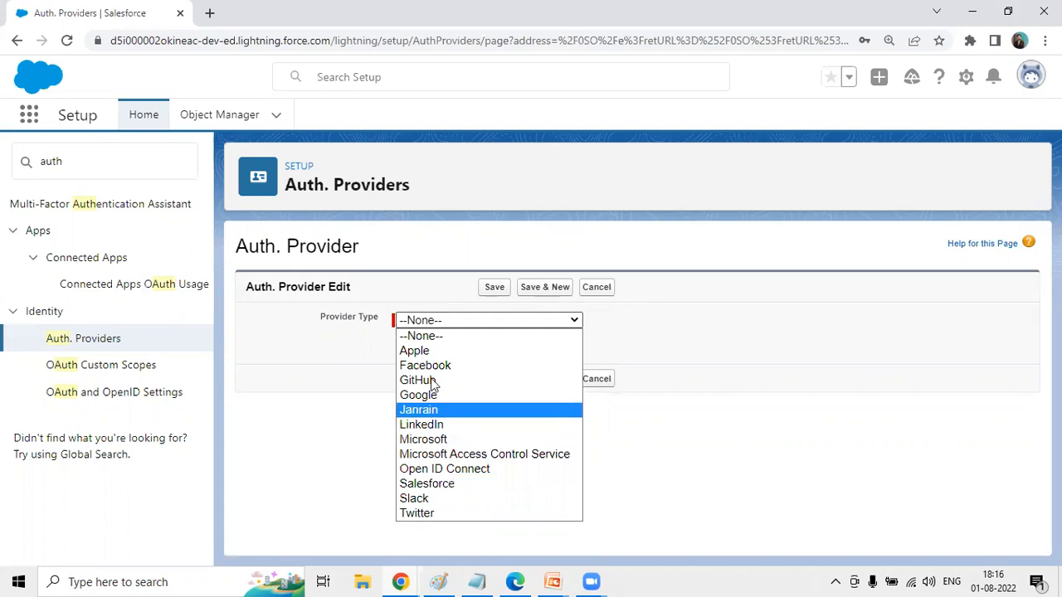
click(446, 484)
click(420, 339)
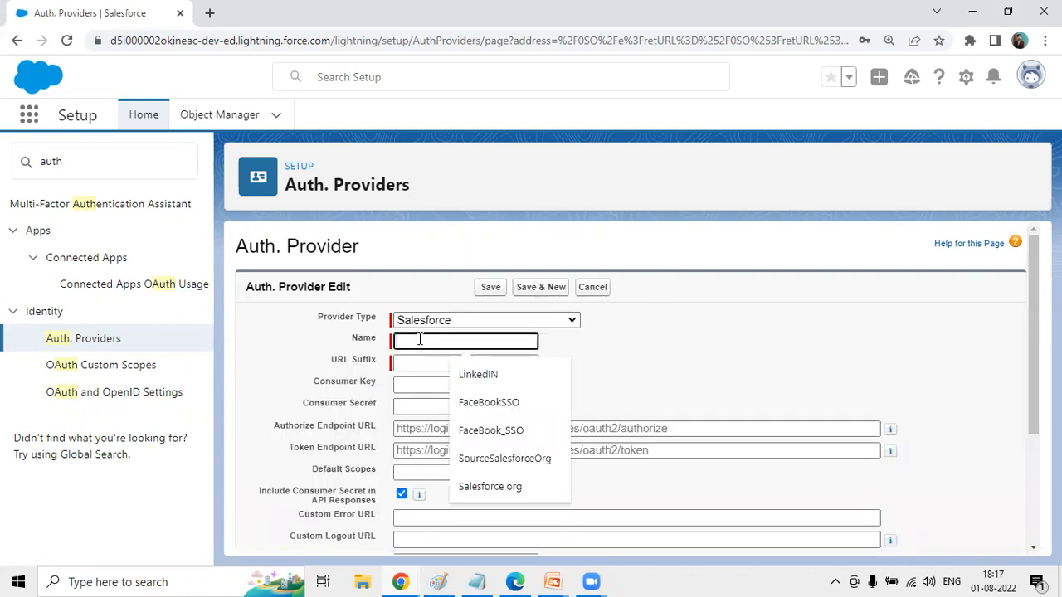
click(510, 486)
click(443, 367)
Select the consumer key in the Notepad notes and return to the new provider's Consumer Key and Consumer Secret fields
click(422, 385)
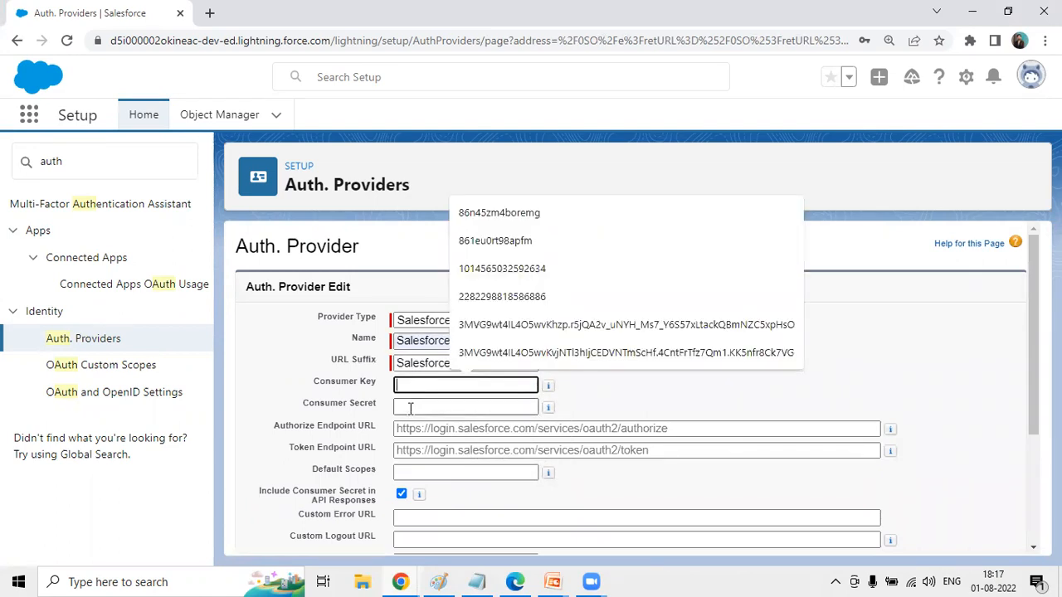
click(410, 408)
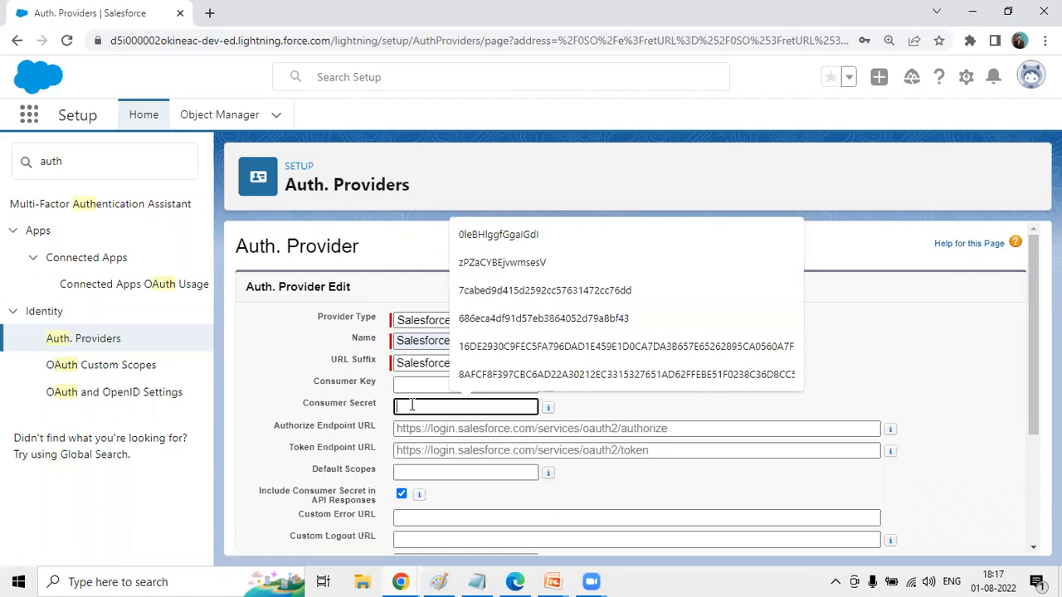
click(477, 581)
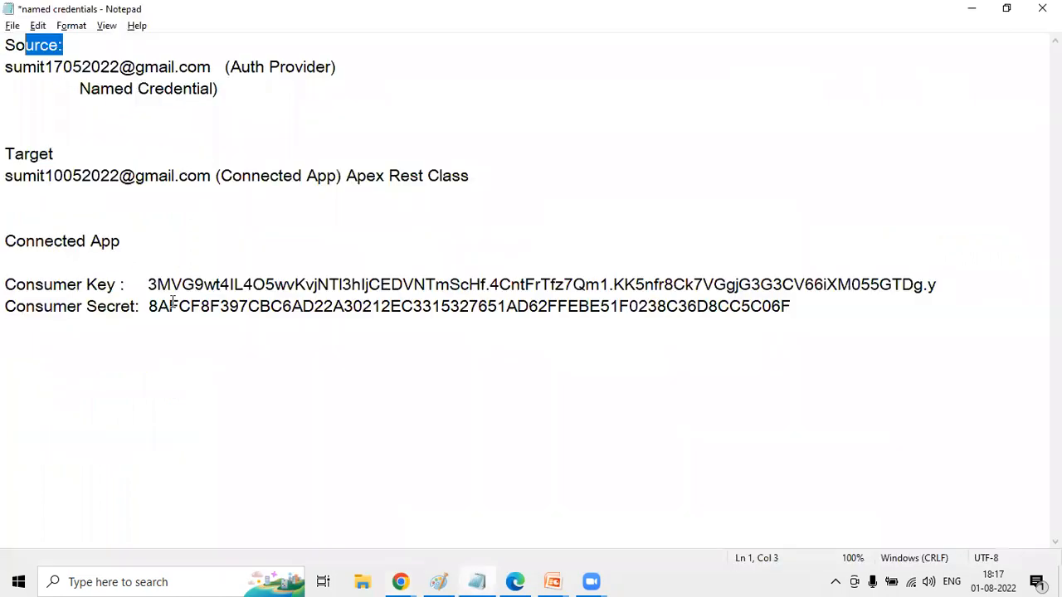
key(ctrl+End)
drag(148, 285, 936, 284)
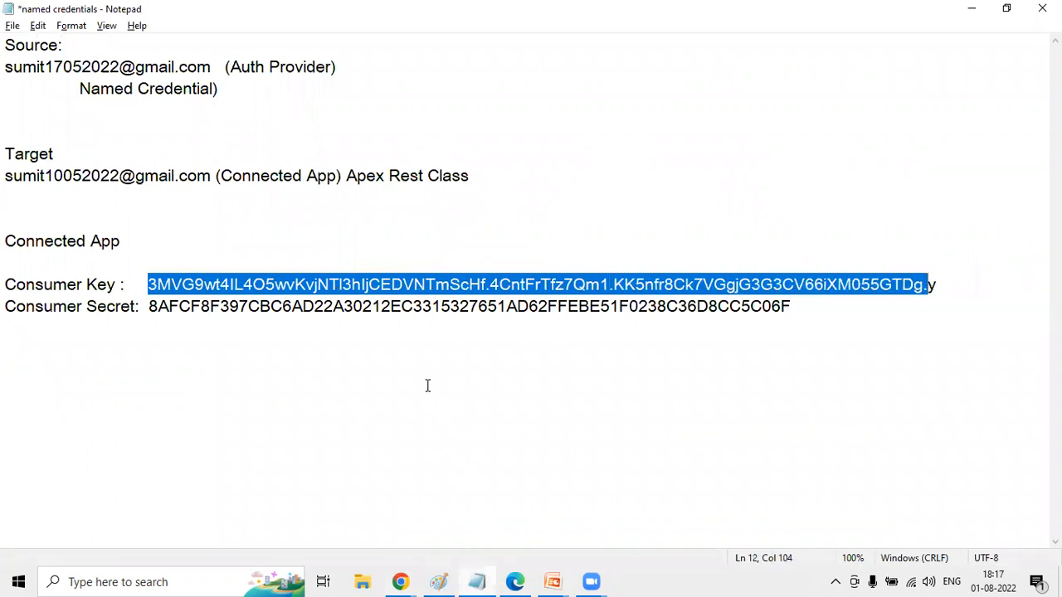
key(alt+Tab)
click(413, 385)
click(407, 408)
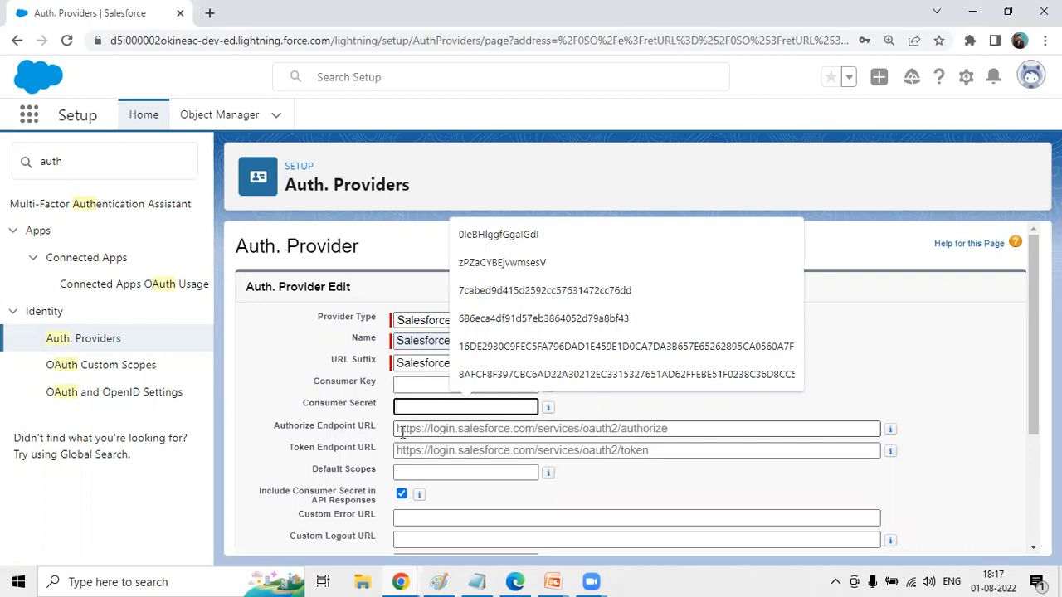
Review the remaining endpoint, scope, and registration handler fields of the new auth provider form
scroll(402, 431, down, 2)
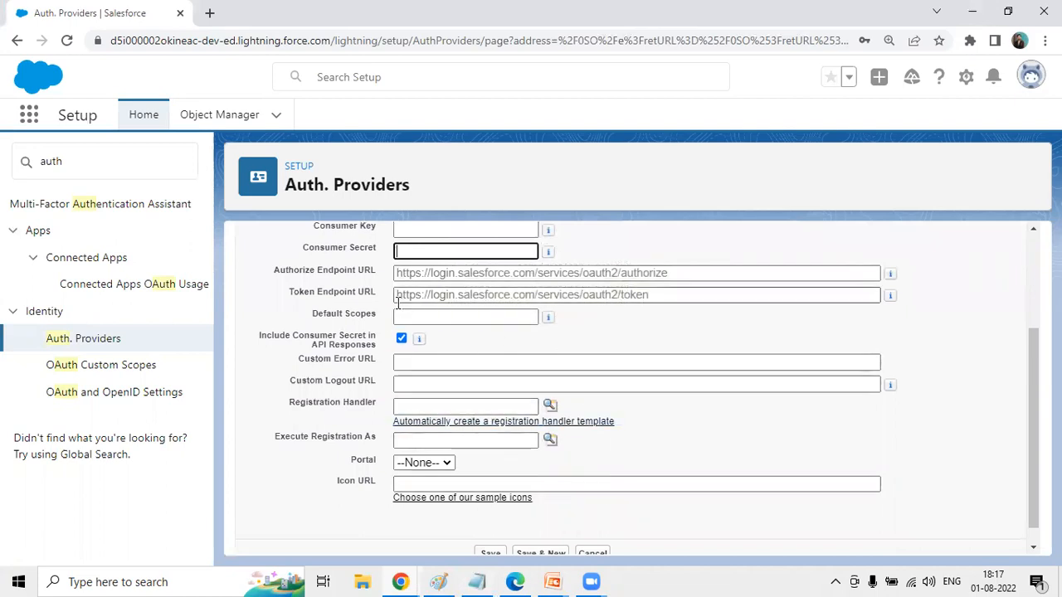
scroll(436, 325, up, 2)
scroll(431, 385, down, 2)
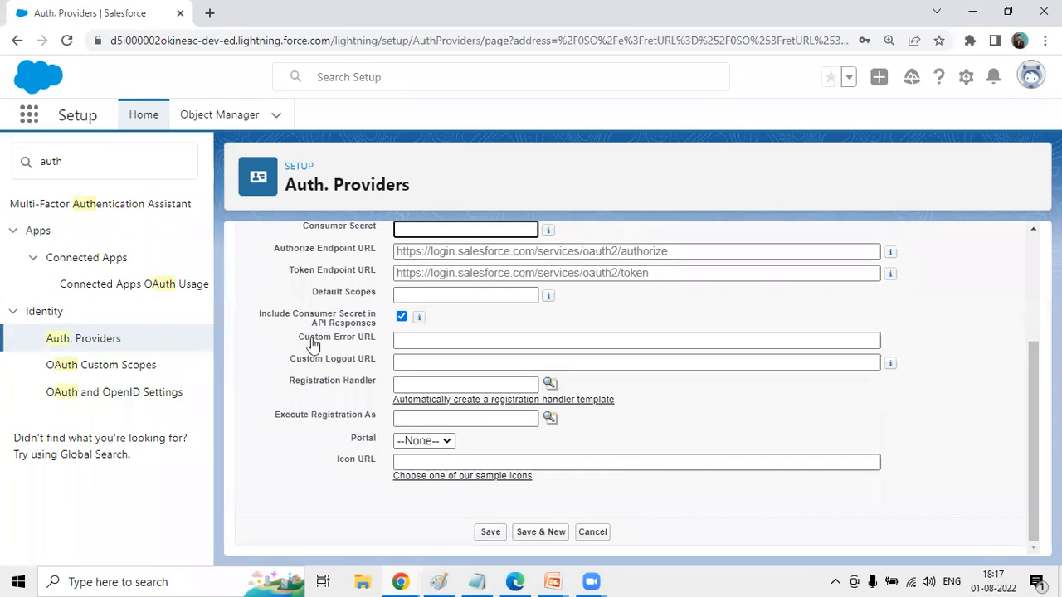
Open the existing Salesforce org auth provider and review its details and Salesforce Configuration URLs
key(Return)
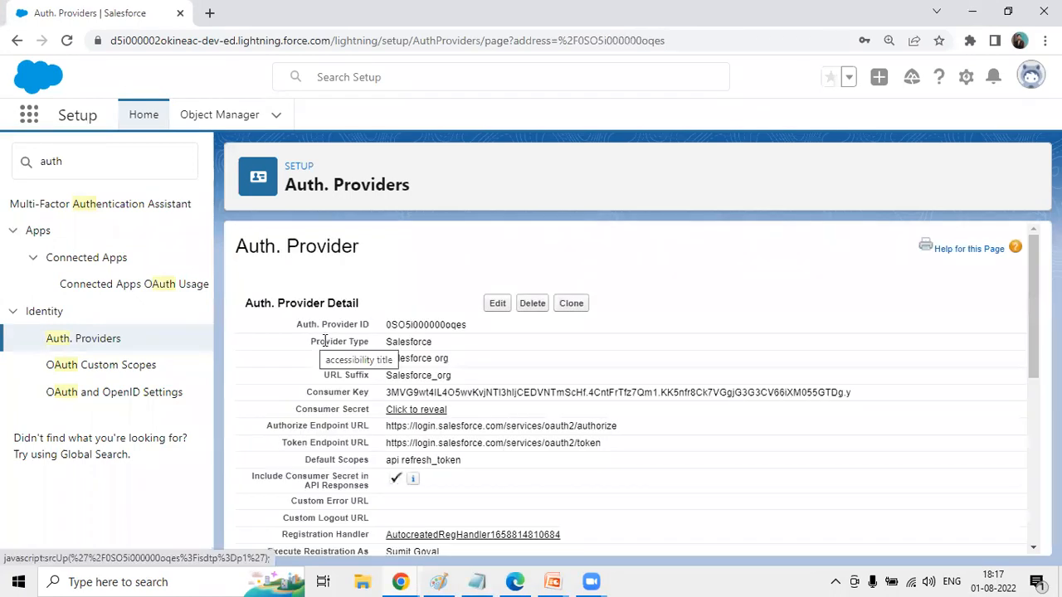
scroll(504, 359, down, 3)
scroll(503, 359, up, 2)
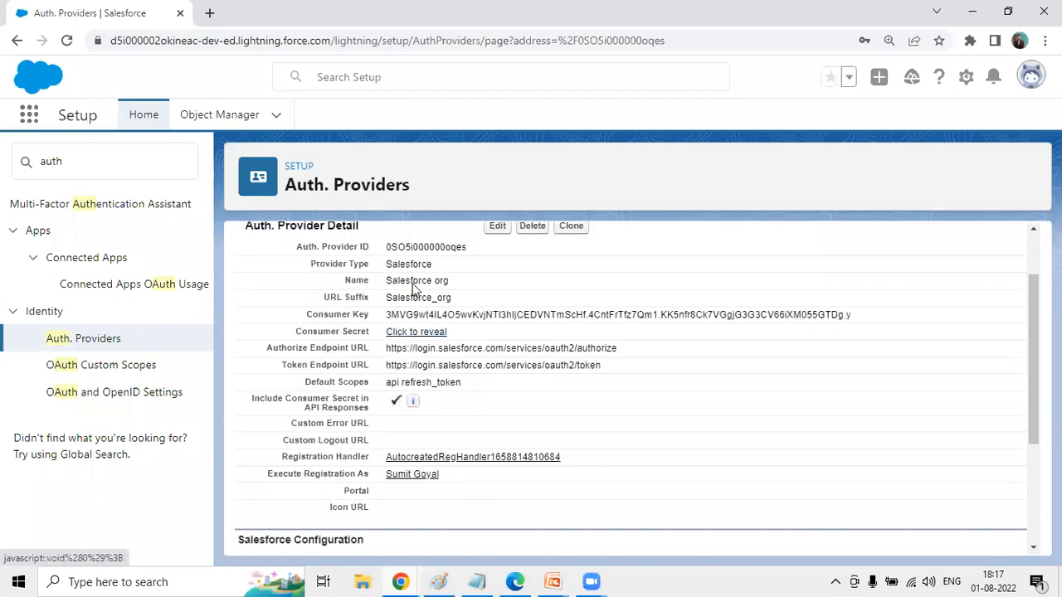
scroll(496, 475, down, 3)
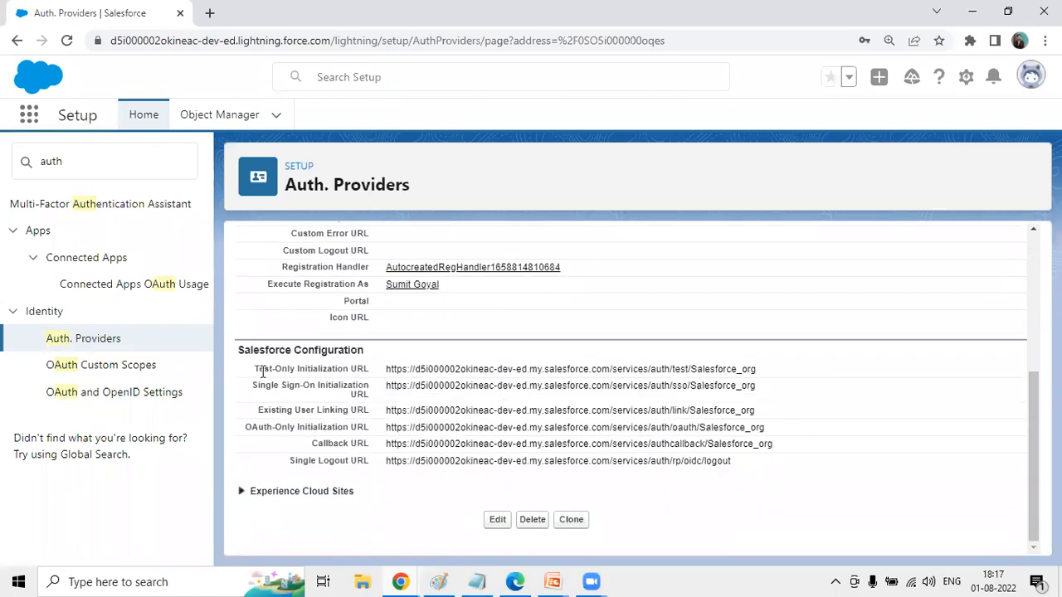
drag(255, 369, 404, 448)
click(409, 434)
drag(266, 370, 375, 374)
Select the auth provider's Callback URL in the Salesforce Configuration section
drag(313, 445, 787, 456)
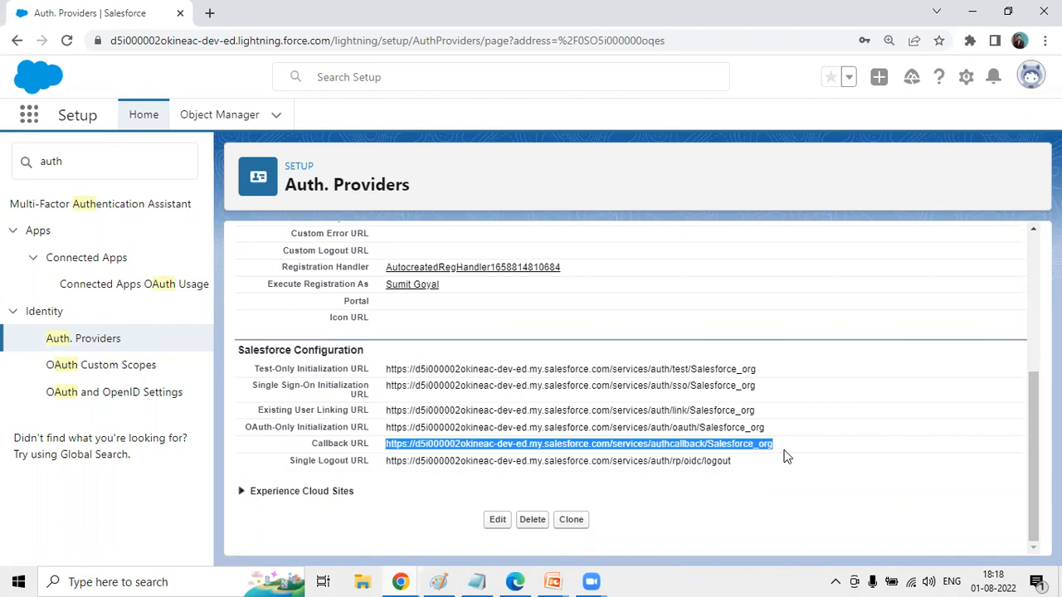
click(395, 445)
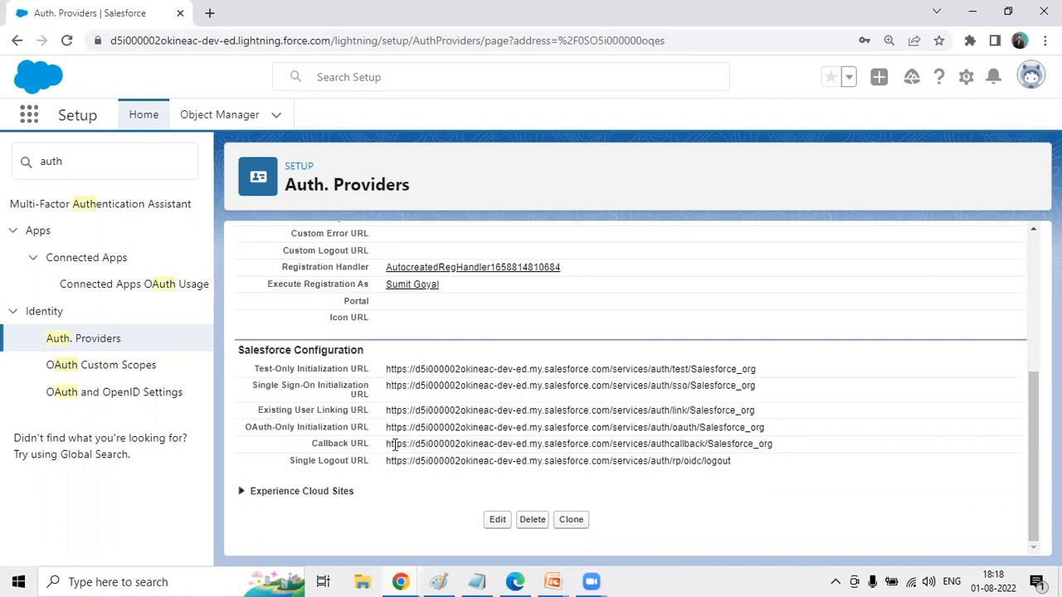
drag(386, 444, 782, 446)
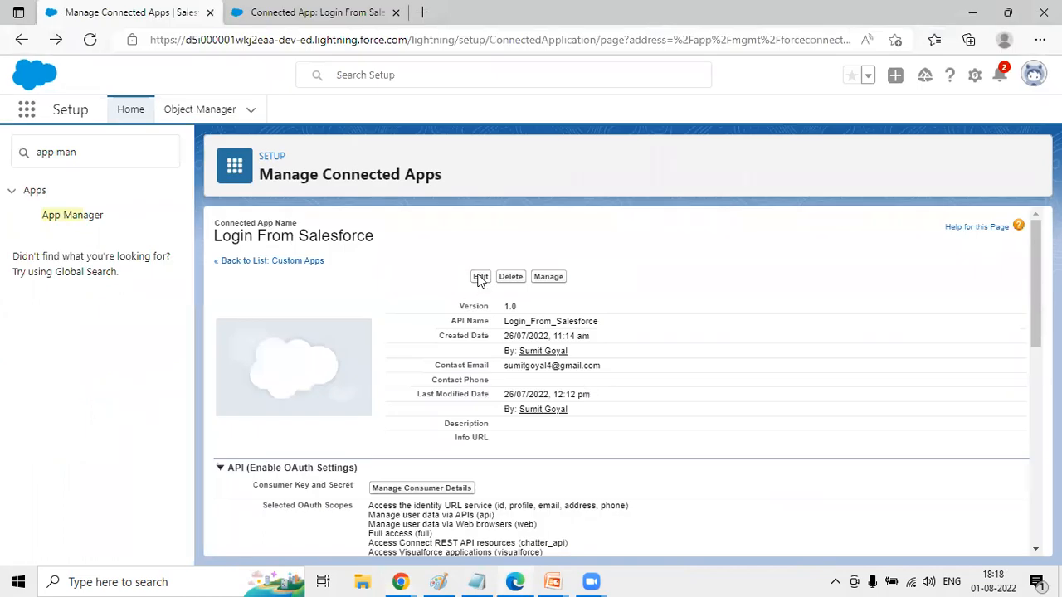
Switch to the target org in Edge and select the Callback URL in the Login From Salesforce connected app's edit form
click(478, 277)
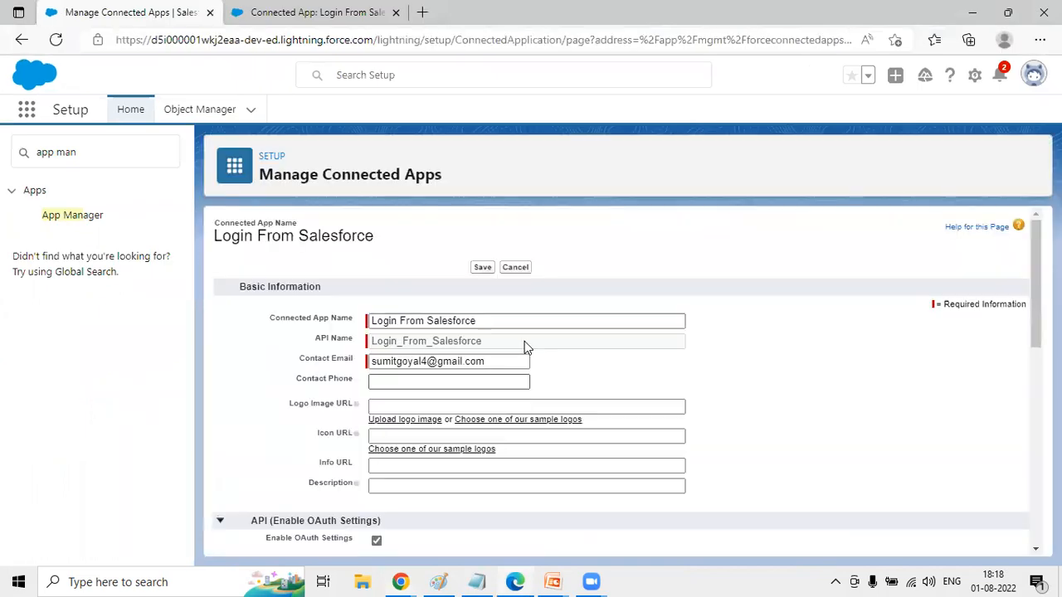
scroll(468, 394, down, 2)
scroll(468, 394, down, 1)
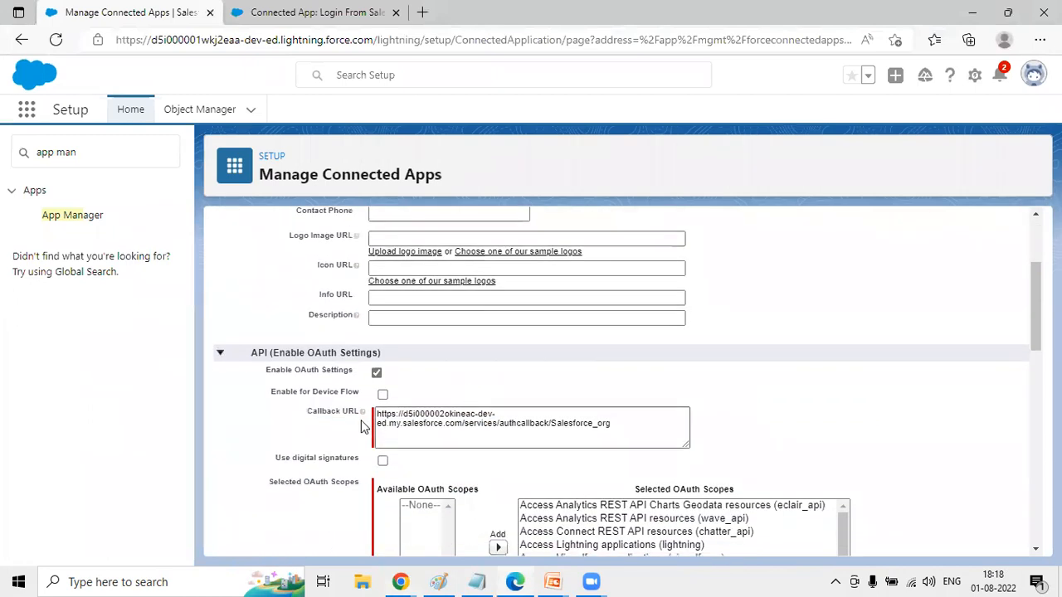
click(588, 430)
drag(621, 421, 367, 417)
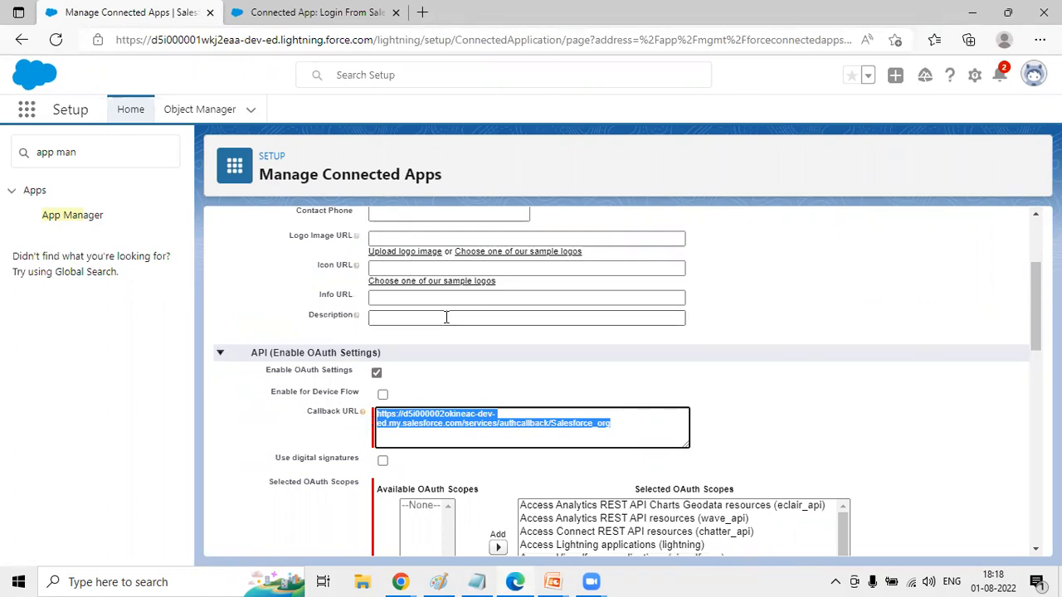
Switch to the org diagram slide and draw a request arrow from source to target org and a response arrow back
scroll(573, 482, up, 1)
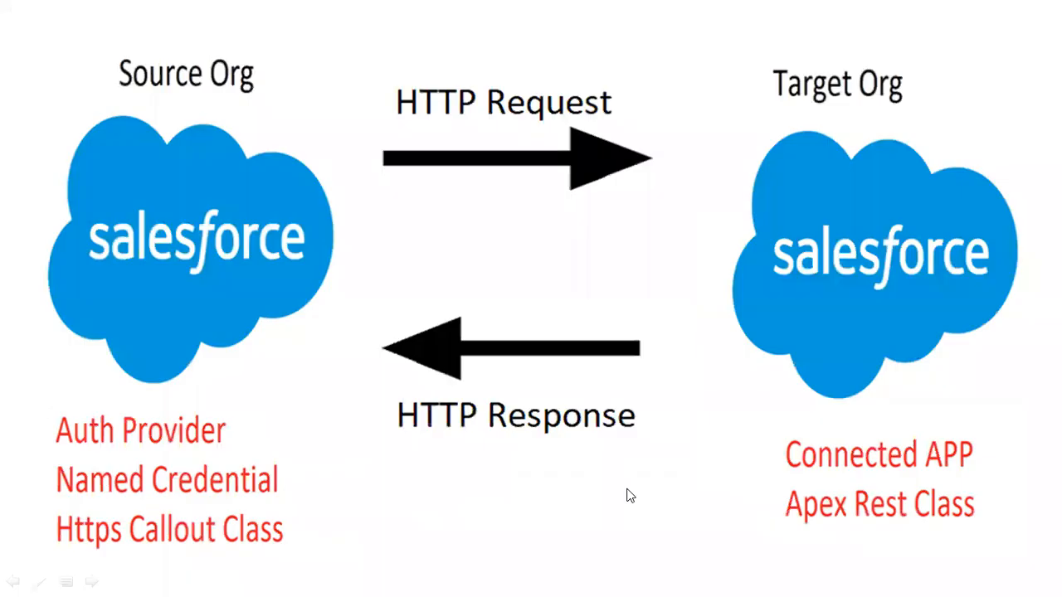
mouse_move(312, 181)
mouse_down()
mouse_move(344, 149)
mouse_move(762, 149)
mouse_move(817, 168)
mouse_move(803, 177)
mouse_up()
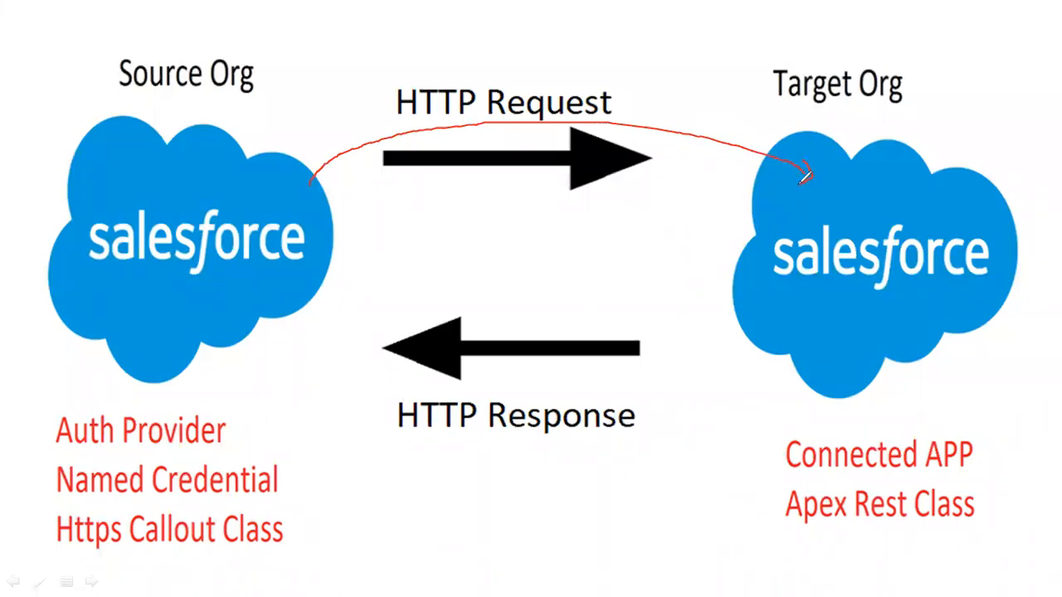
mouse_move(786, 219)
mouse_down()
mouse_move(773, 243)
mouse_move(510, 322)
mouse_move(278, 295)
mouse_up()
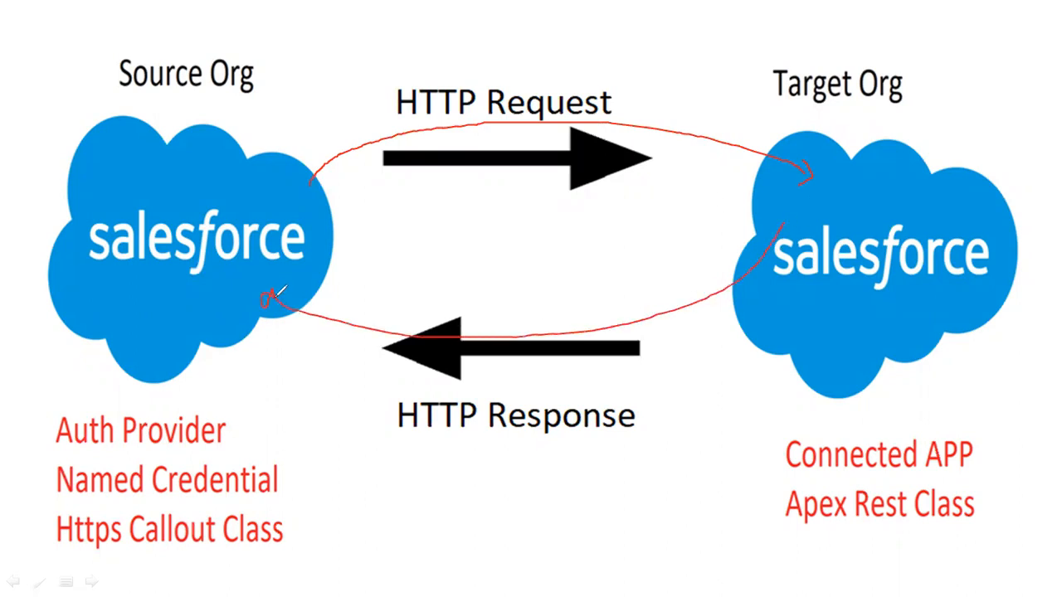